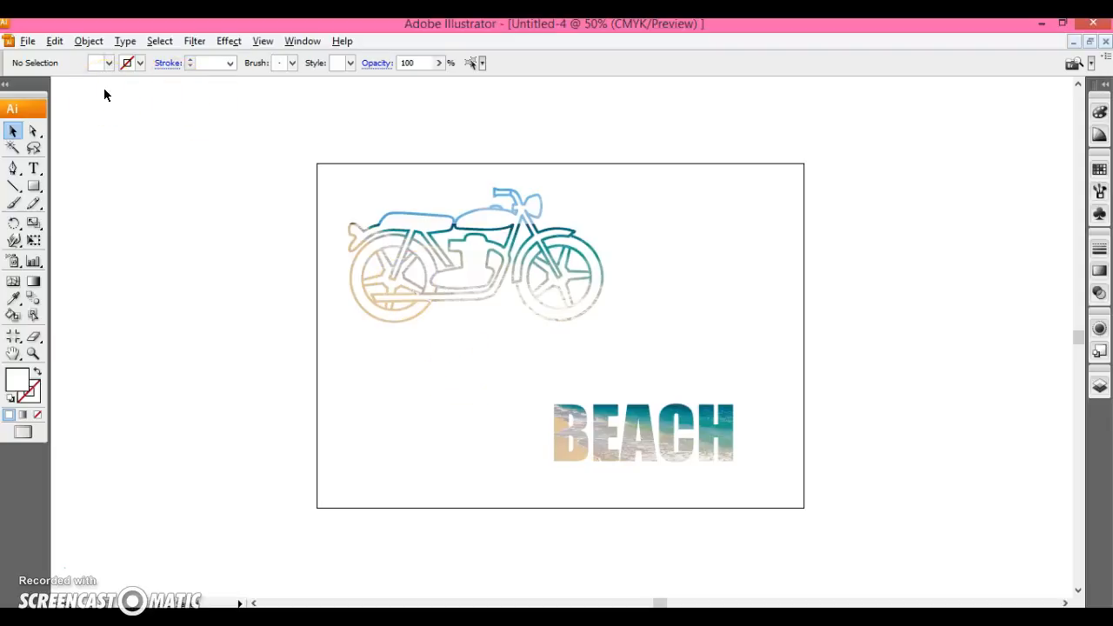
Step: Create a new document from the Print profile at A3 size in landscape orientation
{"action": "left_click", "coordinate": [30, 43]}
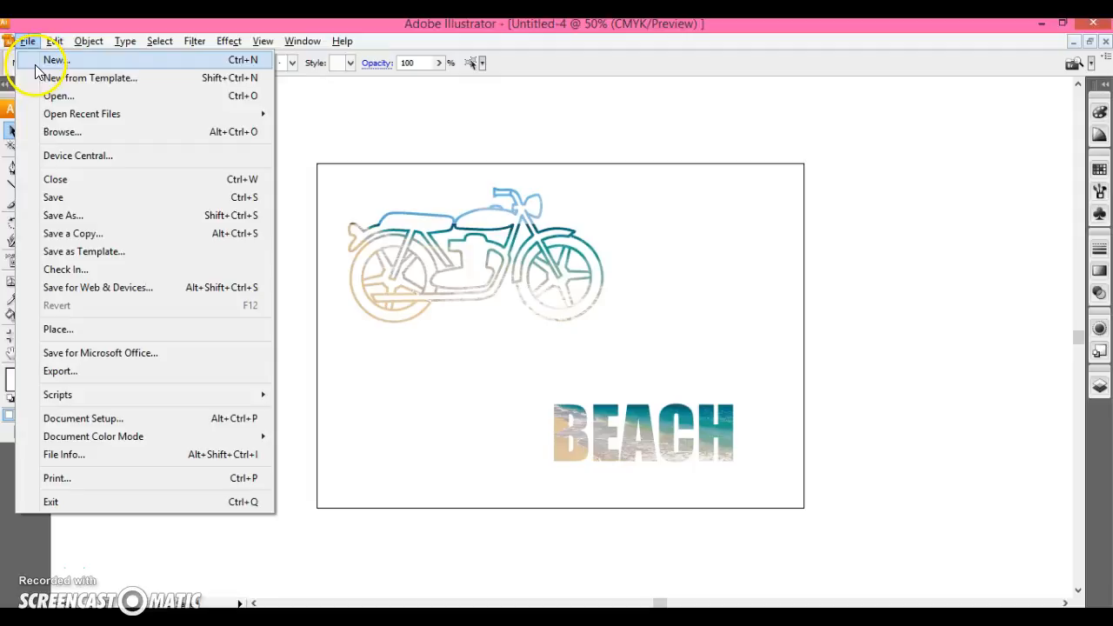
{"action": "left_click", "coordinate": [37, 63]}
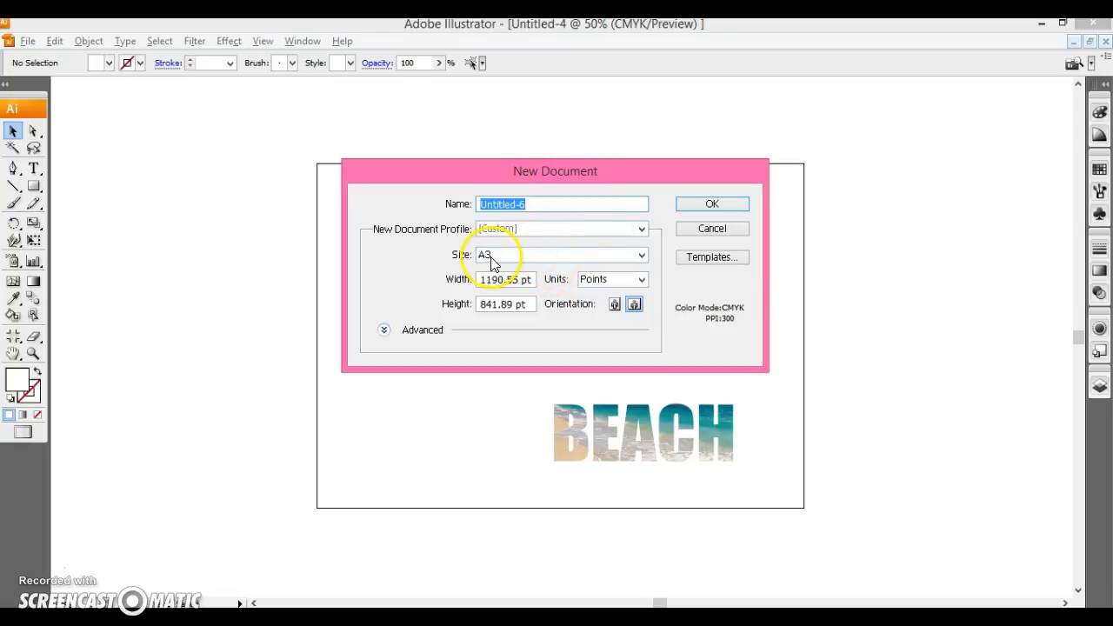
{"action": "left_click", "coordinate": [539, 231]}
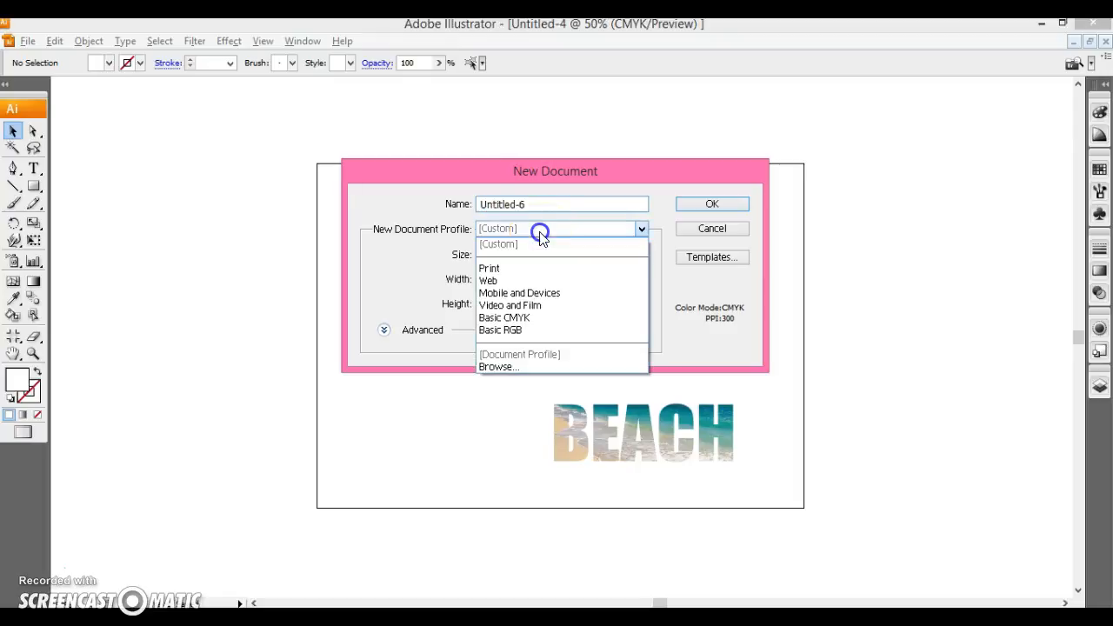
{"action": "left_click", "coordinate": [513, 269]}
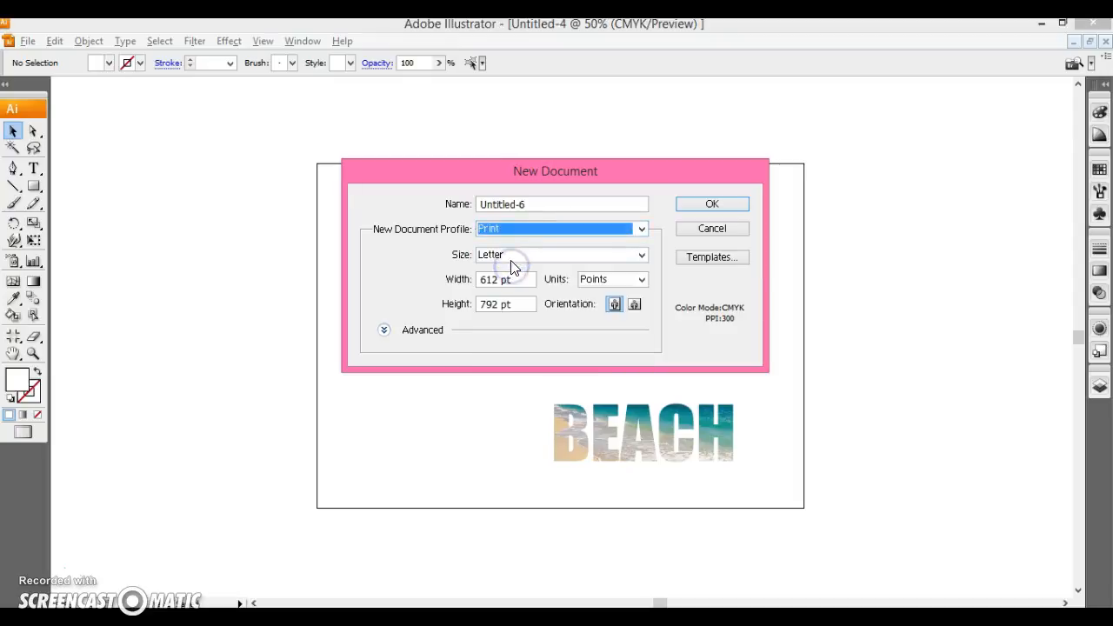
{"action": "left_click", "coordinate": [516, 258]}
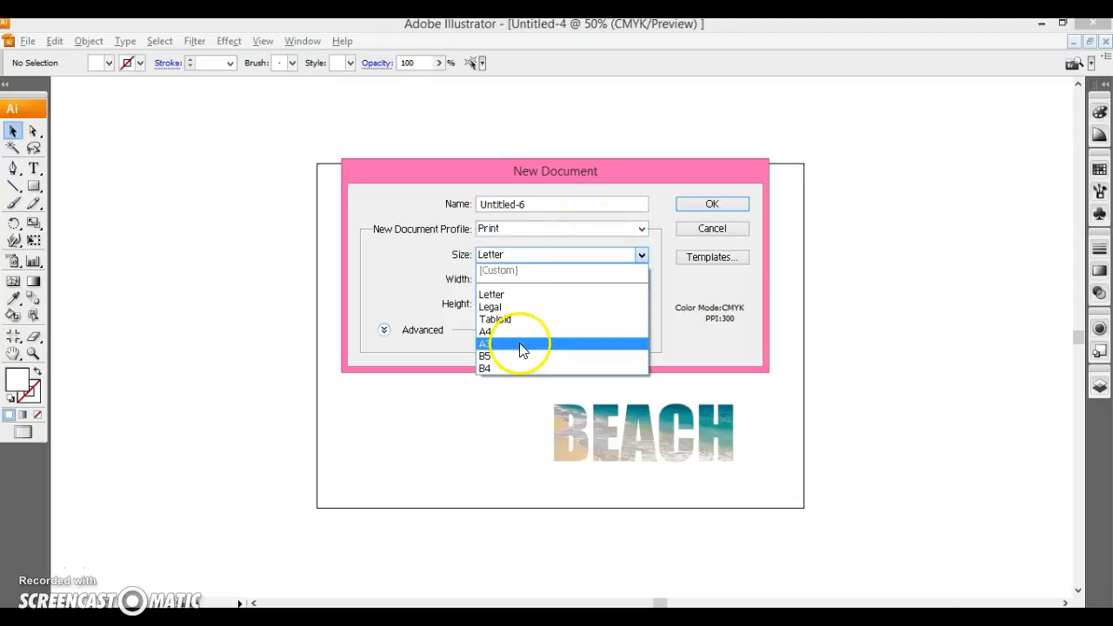
{"action": "left_click", "coordinate": [519, 342]}
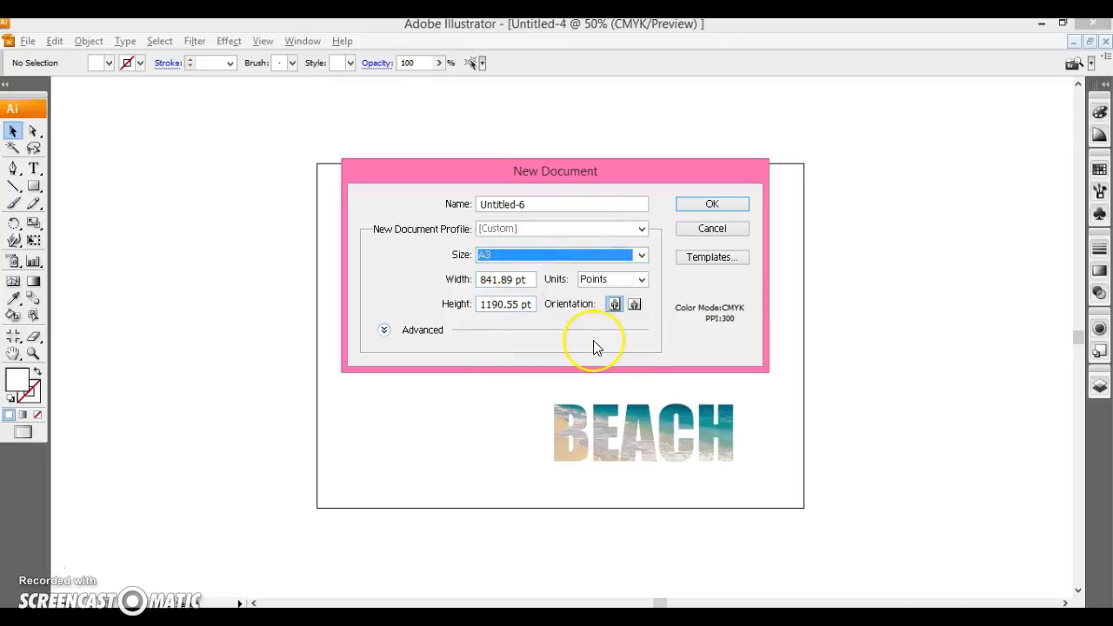
{"action": "left_click", "coordinate": [634, 306]}
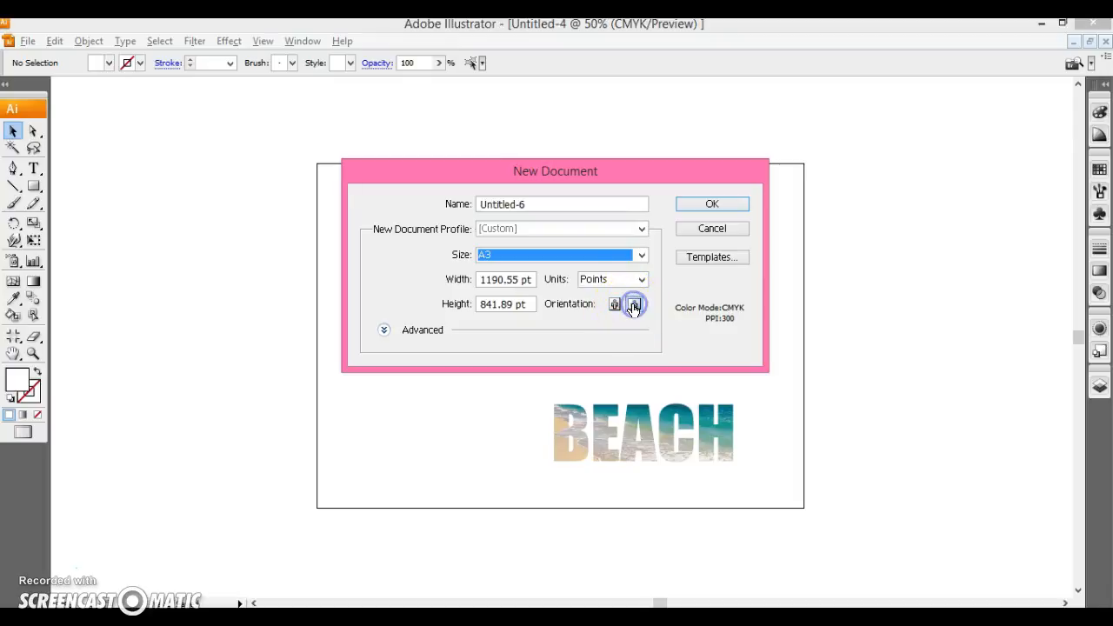
{"action": "left_click", "coordinate": [711, 205]}
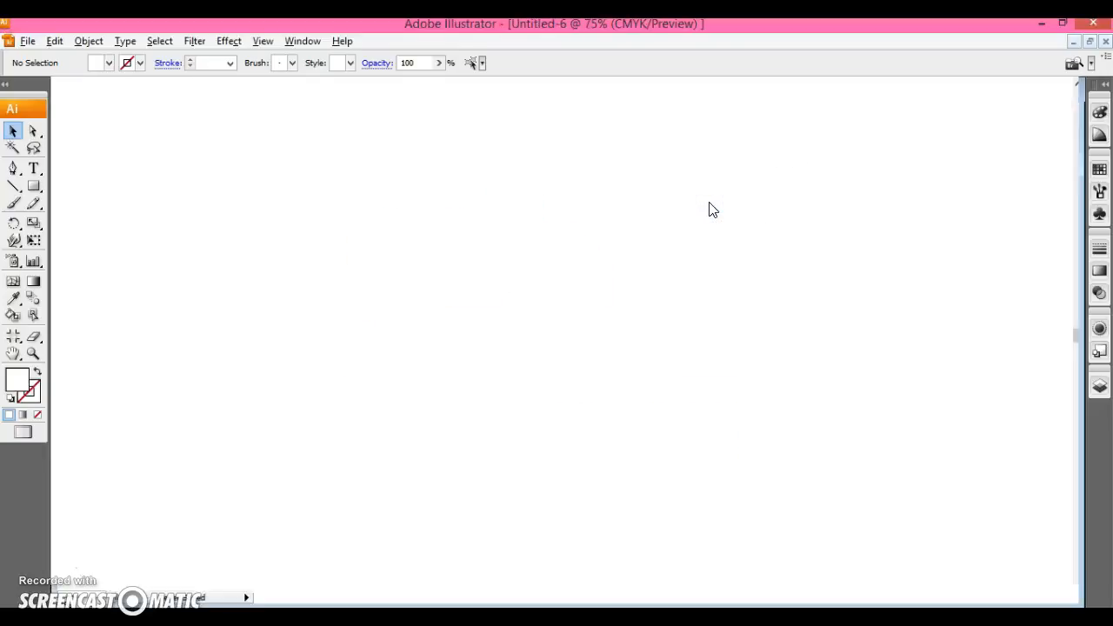
Step: Place the captiva-beach-captiva image from the Pictures folder on the artboard
{"action": "key", "text": "ctrl+minus"}
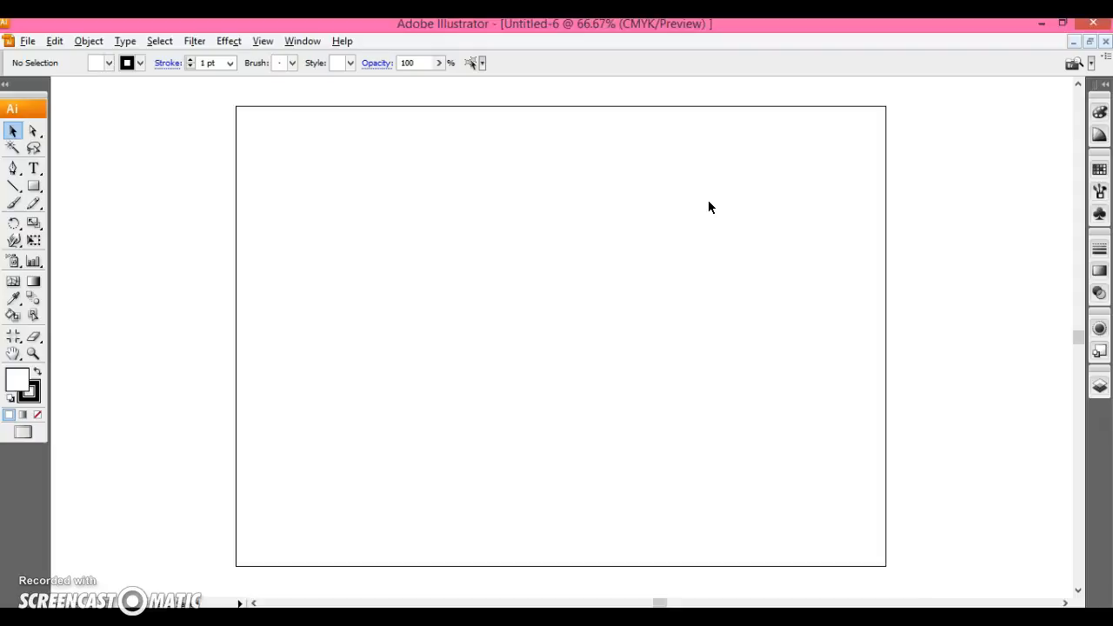
{"action": "left_click", "coordinate": [31, 41]}
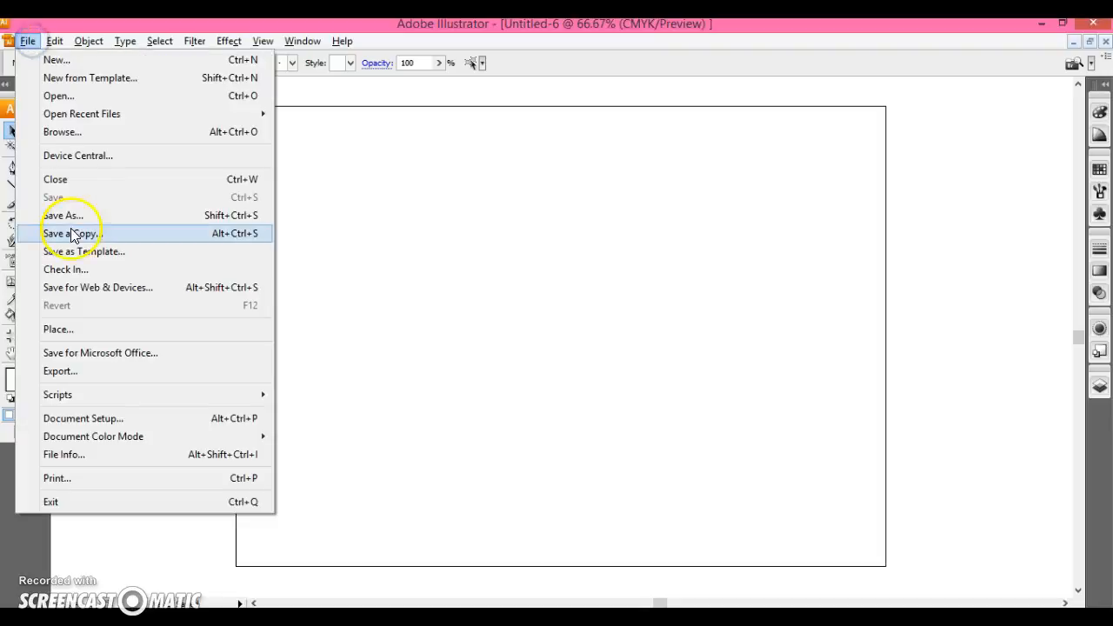
{"action": "left_click", "coordinate": [97, 328]}
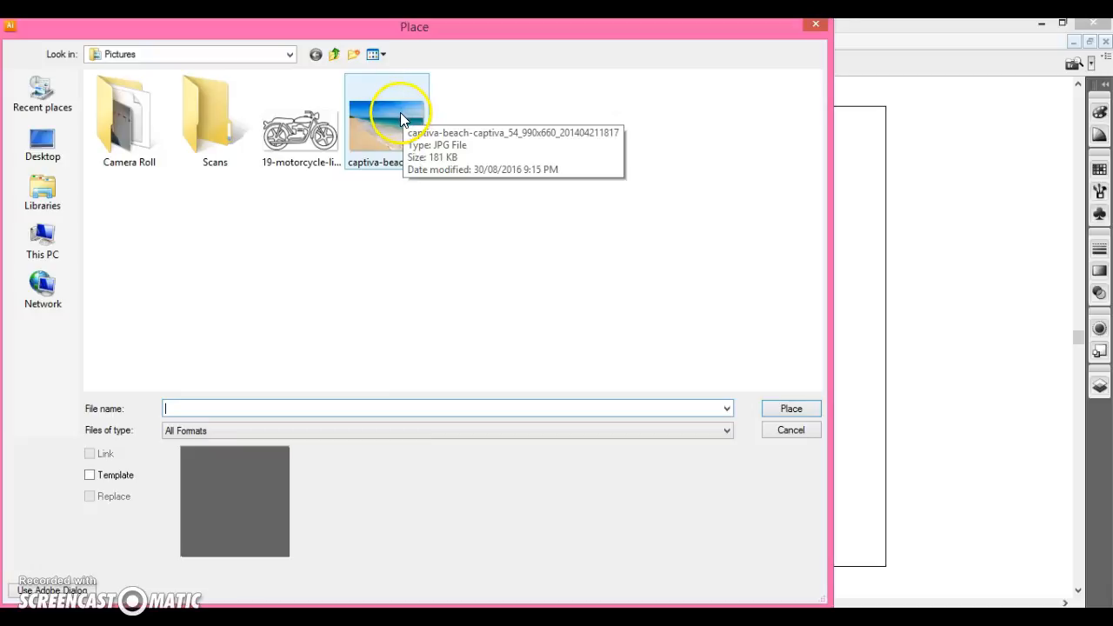
{"action": "double_click", "coordinate": [392, 133]}
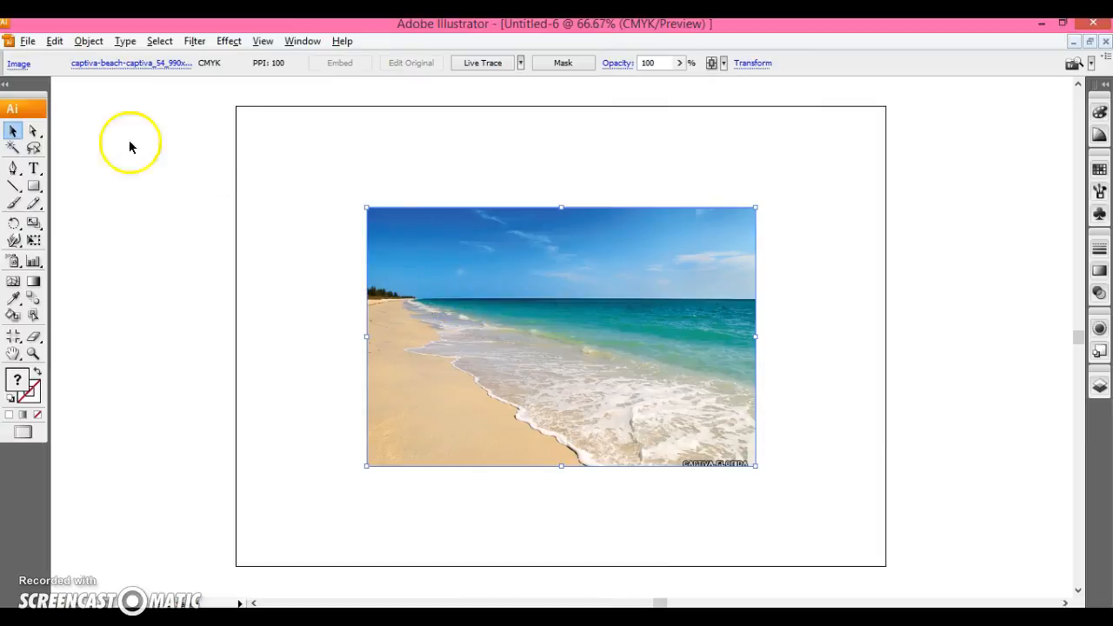
Step: Move the beach photo to the artboard's upper-left corner and scale it down to less than half the artboard's width
{"action": "left_click_drag", "start_coordinate": [499, 323], "coordinate": [387, 245]}
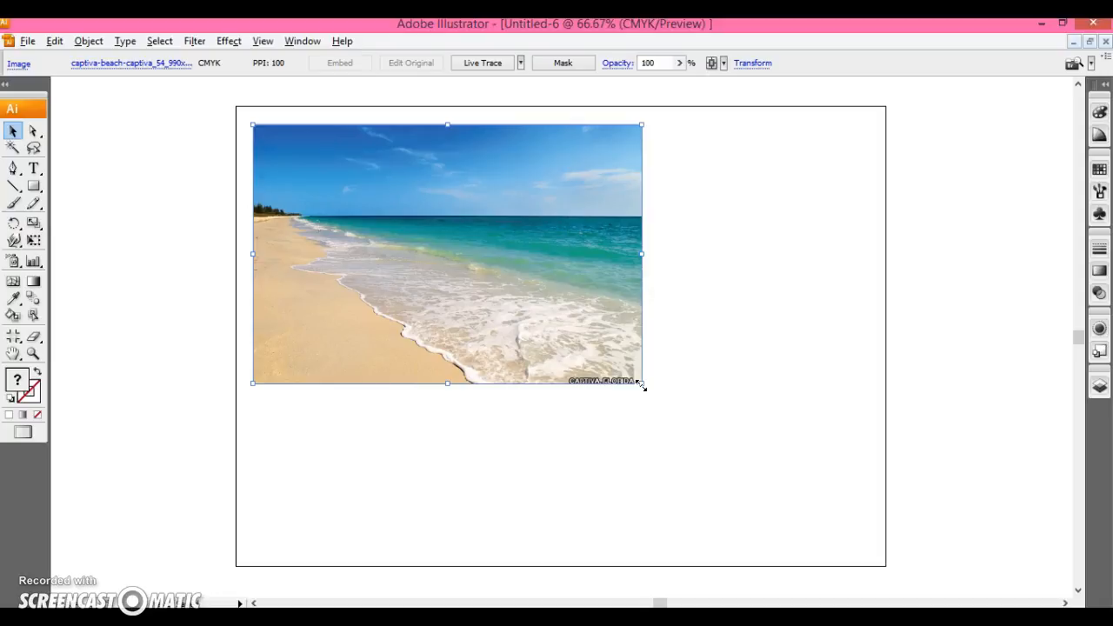
{"action": "left_click_drag", "start_coordinate": [641, 383], "coordinate": [548, 179]}
{"action": "left_click_drag", "start_coordinate": [551, 230], "coordinate": [539, 310]}
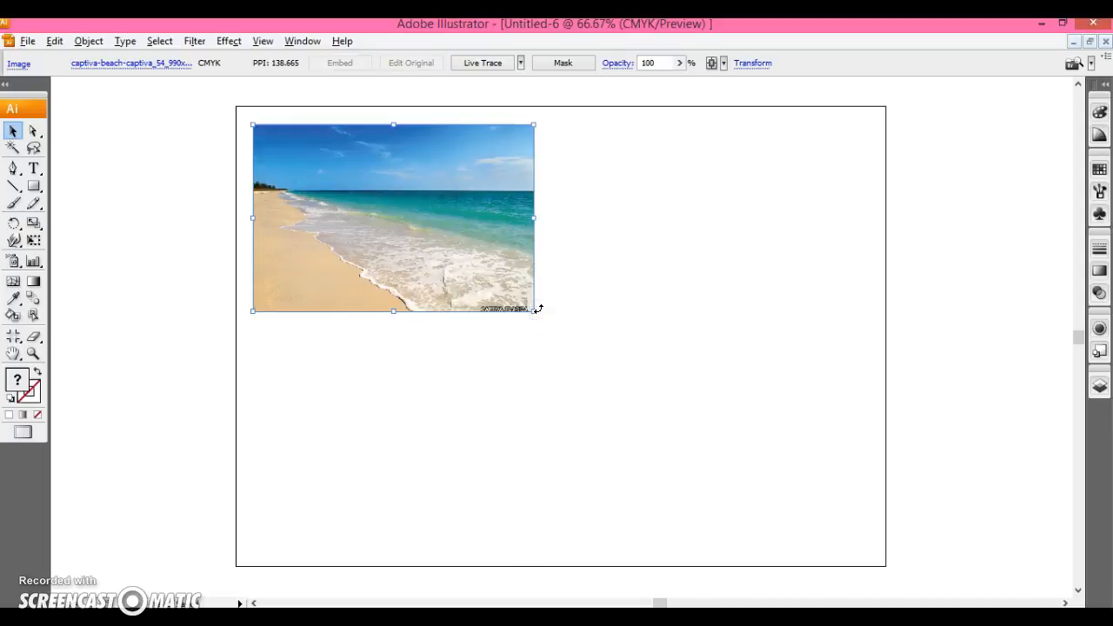
{"action": "left_click", "coordinate": [413, 385]}
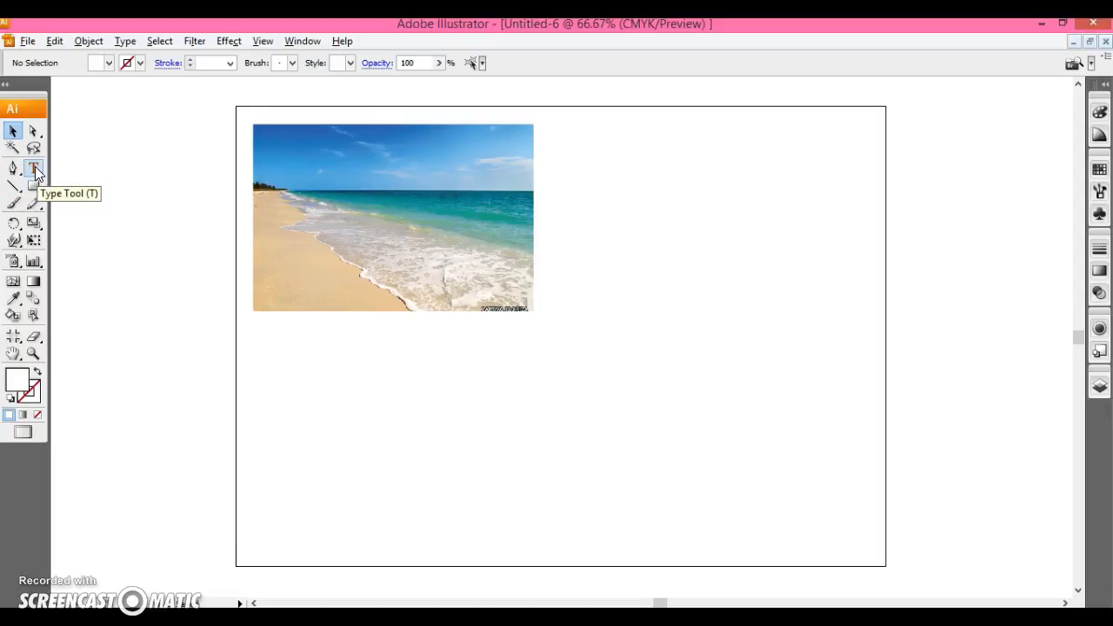
Step: Add the text BEACH over the beach photo in the Impact font at 72 pt
{"action": "left_click", "coordinate": [35, 169]}
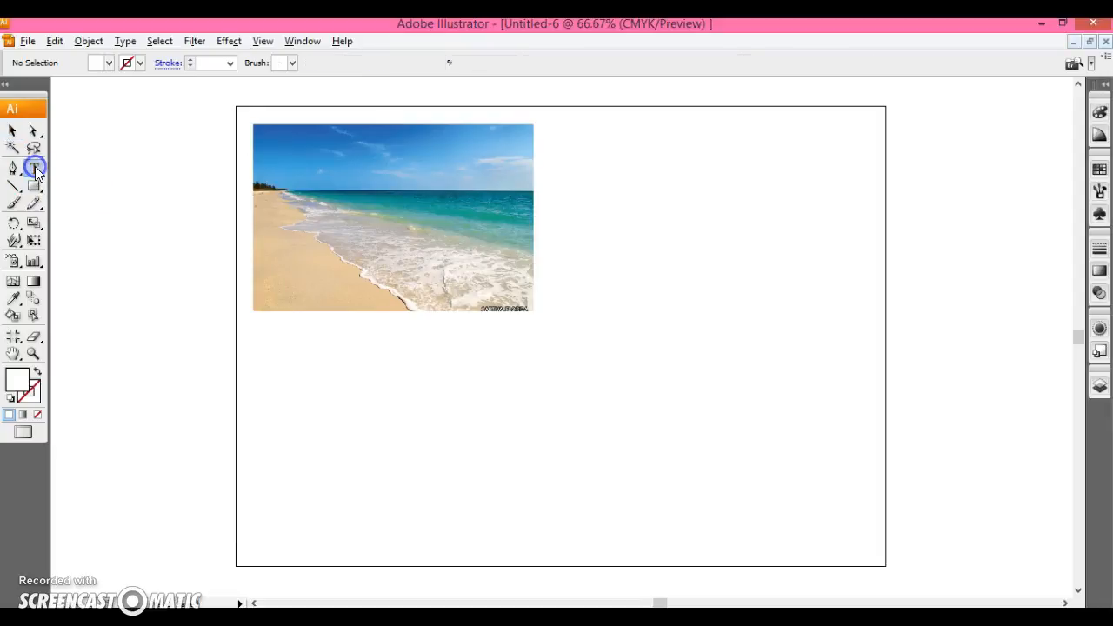
{"action": "left_click", "coordinate": [277, 214]}
{"action": "left_click", "coordinate": [335, 202]}
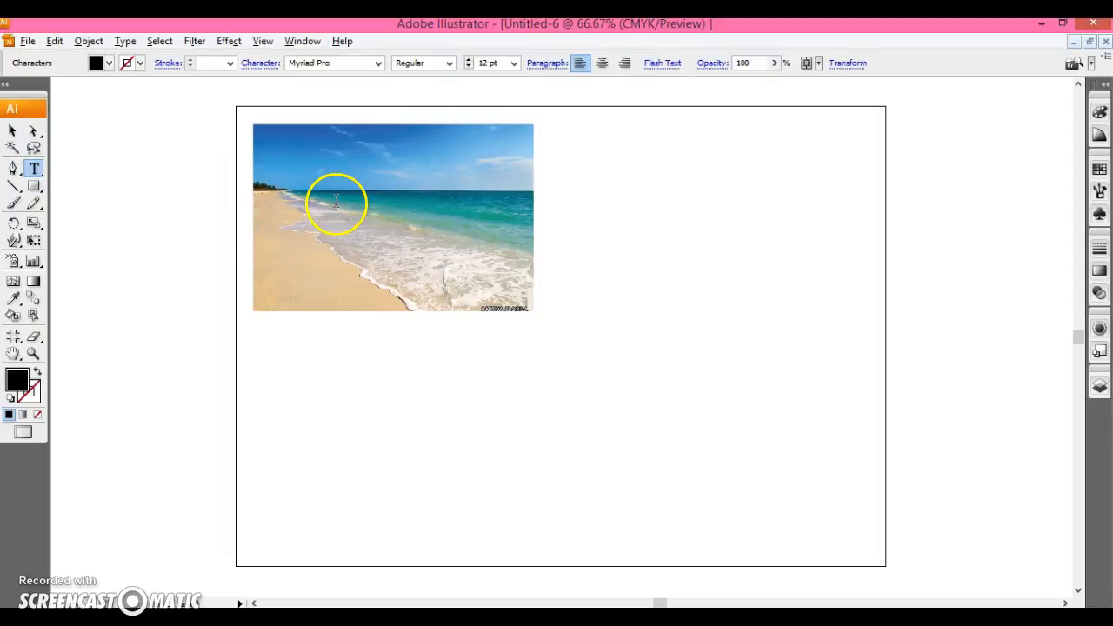
{"action": "left_click", "coordinate": [345, 62]}
{"action": "type", "text": "Im"}
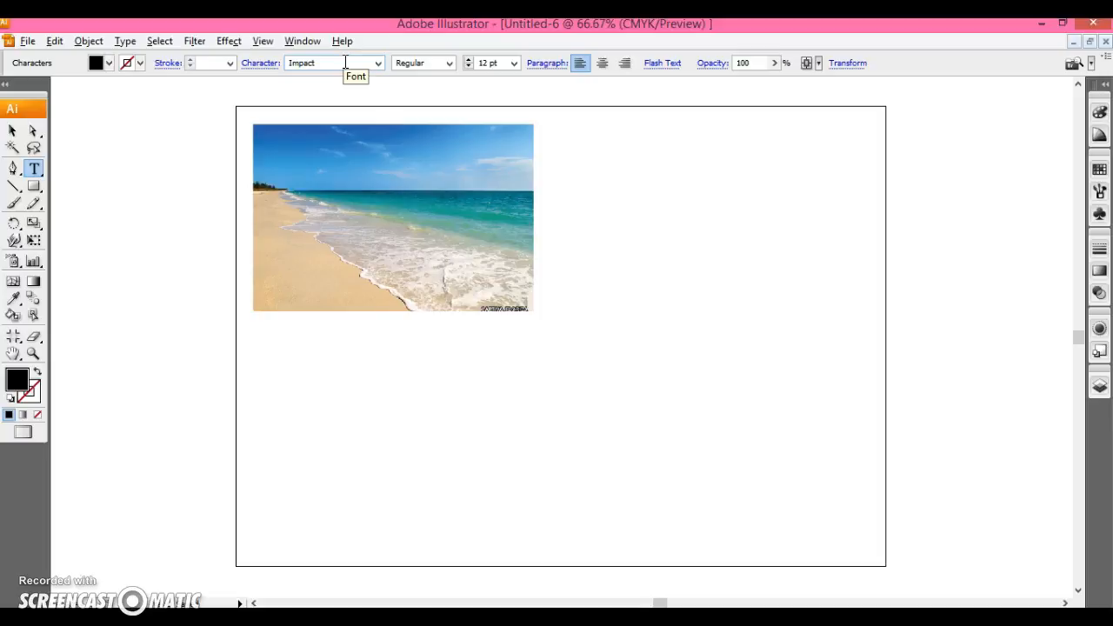
{"action": "left_click", "coordinate": [487, 63]}
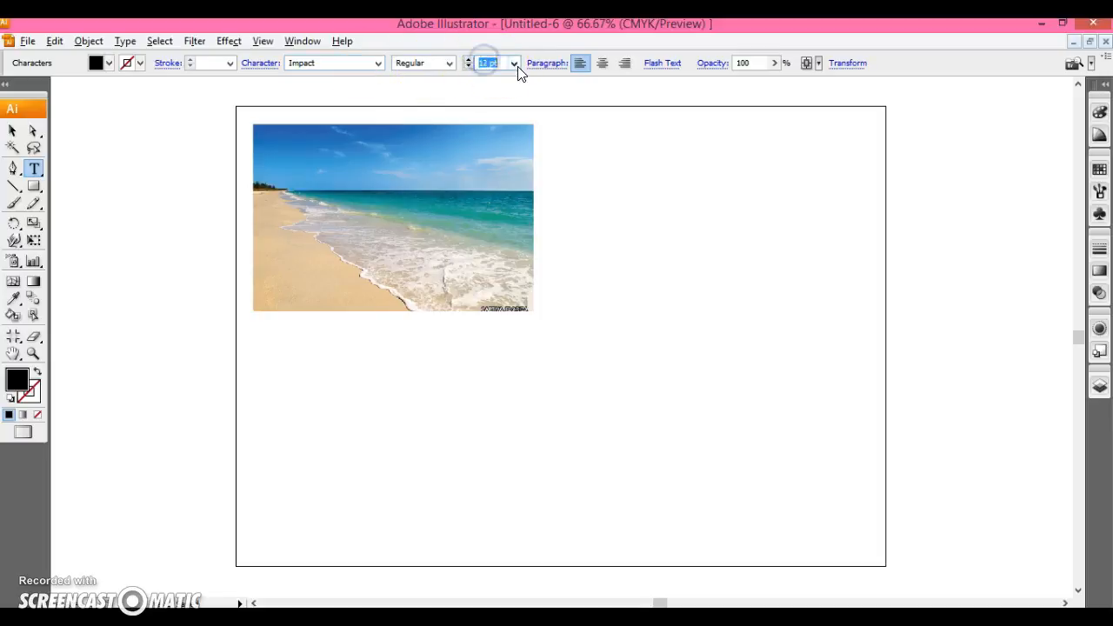
{"action": "left_click", "coordinate": [515, 63]}
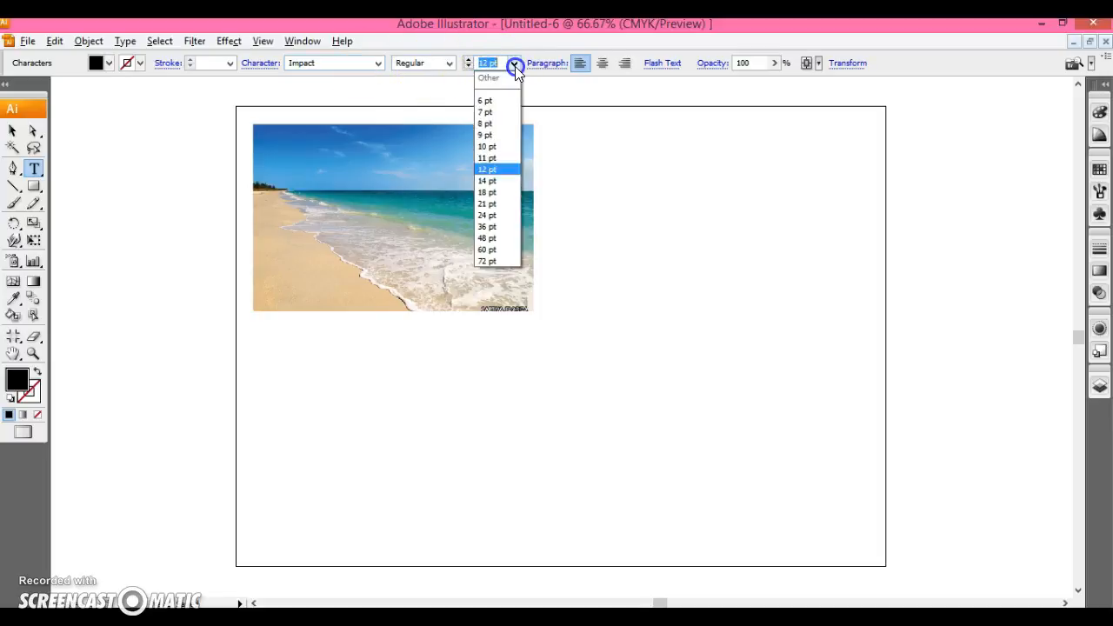
{"action": "left_click", "coordinate": [493, 260]}
{"action": "left_click", "coordinate": [337, 180]}
{"action": "type", "text": "BE"}
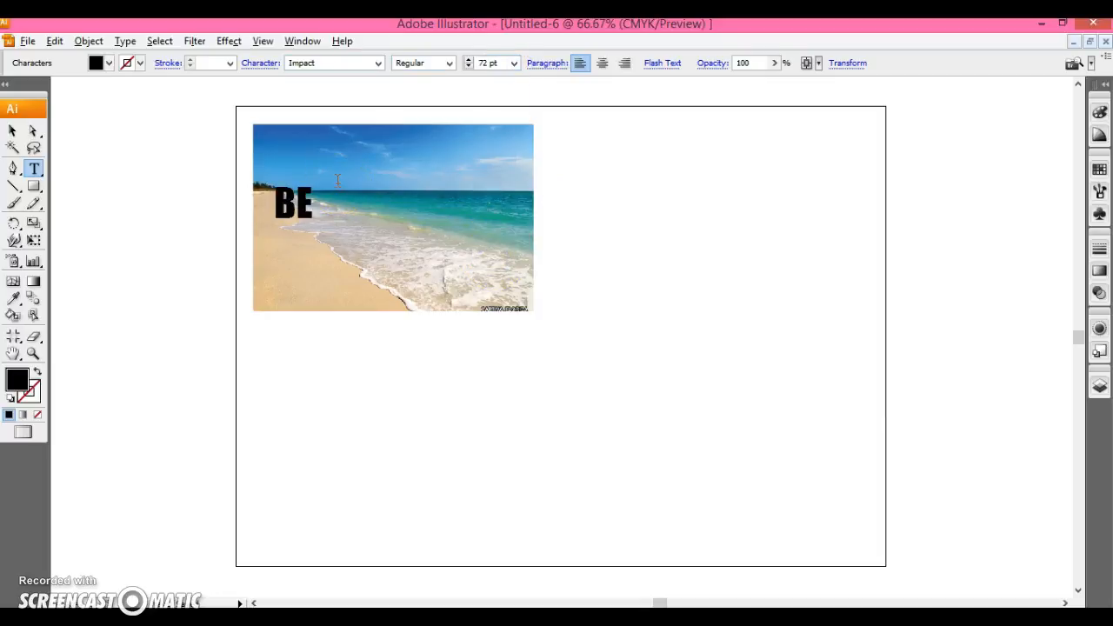
{"action": "type", "text": "AXC"}
{"action": "key", "text": "BackSpace"}
{"action": "key", "text": "BackSpace"}
{"action": "type", "text": "CH"}
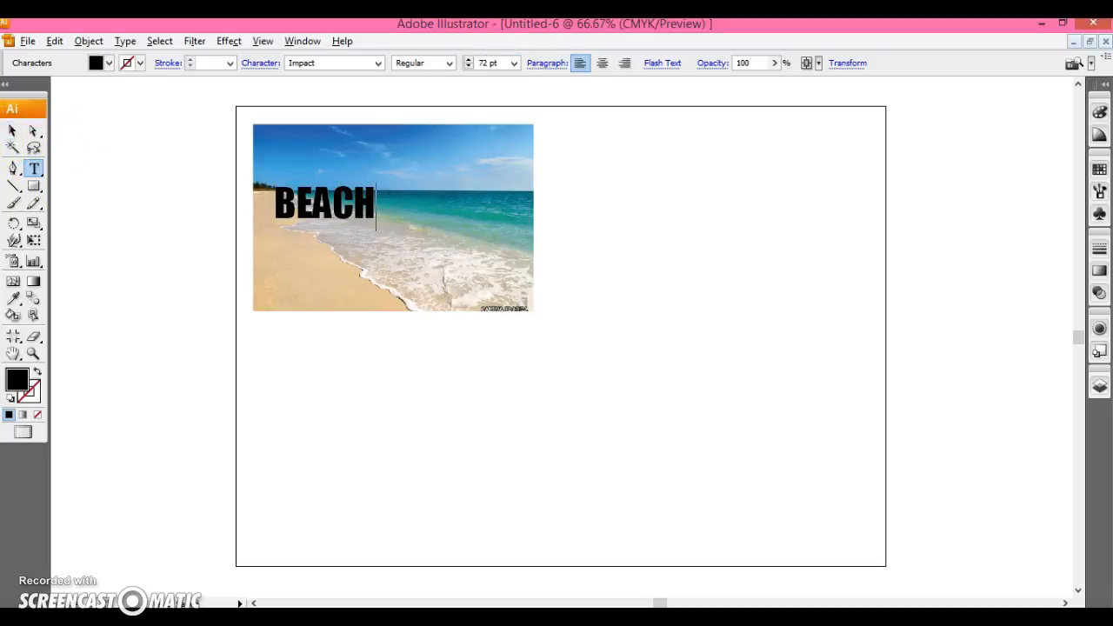
Step: Enlarge the BEACH text to about 193 pt and position it to span nearly the full width of the photo
{"action": "left_click", "coordinate": [13, 131]}
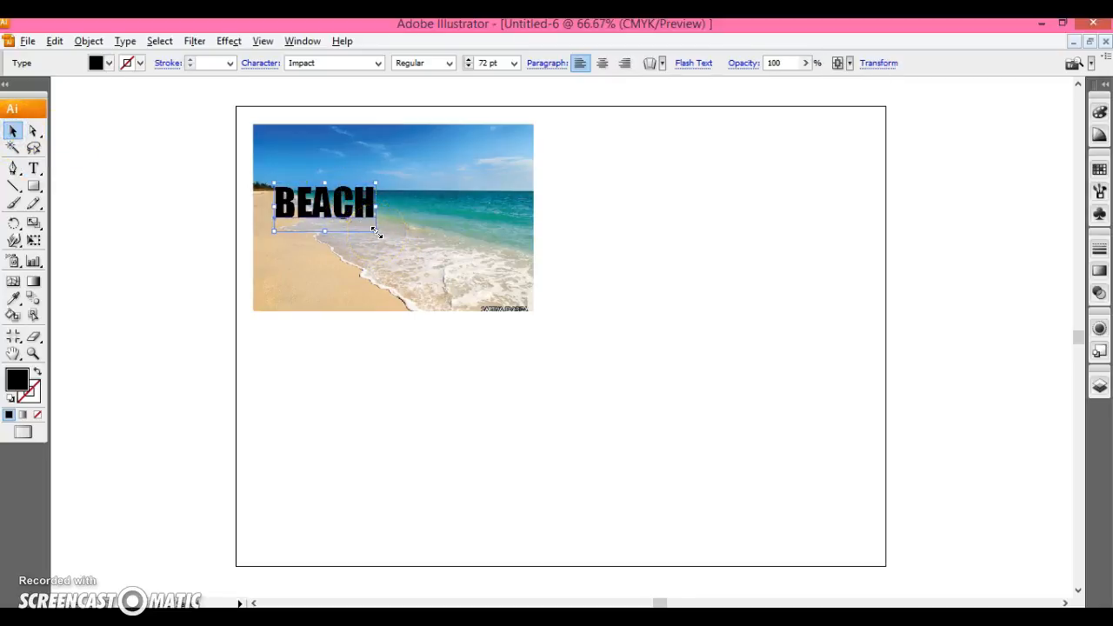
{"action": "left_click_drag", "start_coordinate": [375, 232], "coordinate": [526, 320]}
{"action": "left_click_drag", "start_coordinate": [490, 241], "coordinate": [470, 224]}
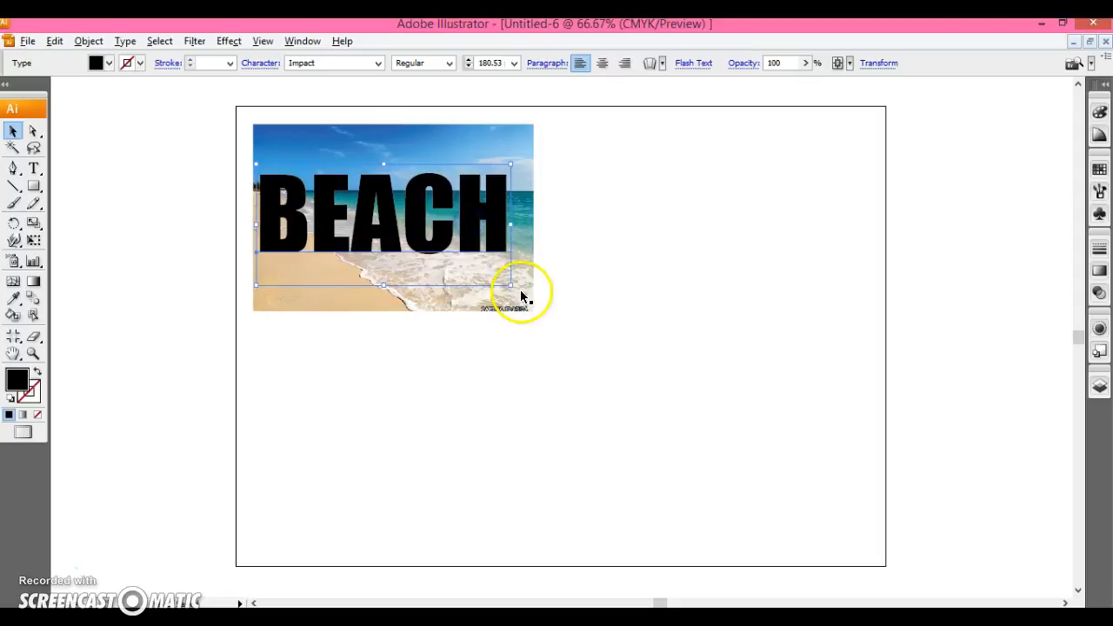
{"action": "left_click_drag", "start_coordinate": [510, 284], "coordinate": [531, 296]}
{"action": "left_click_drag", "start_coordinate": [496, 211], "coordinate": [500, 219]}
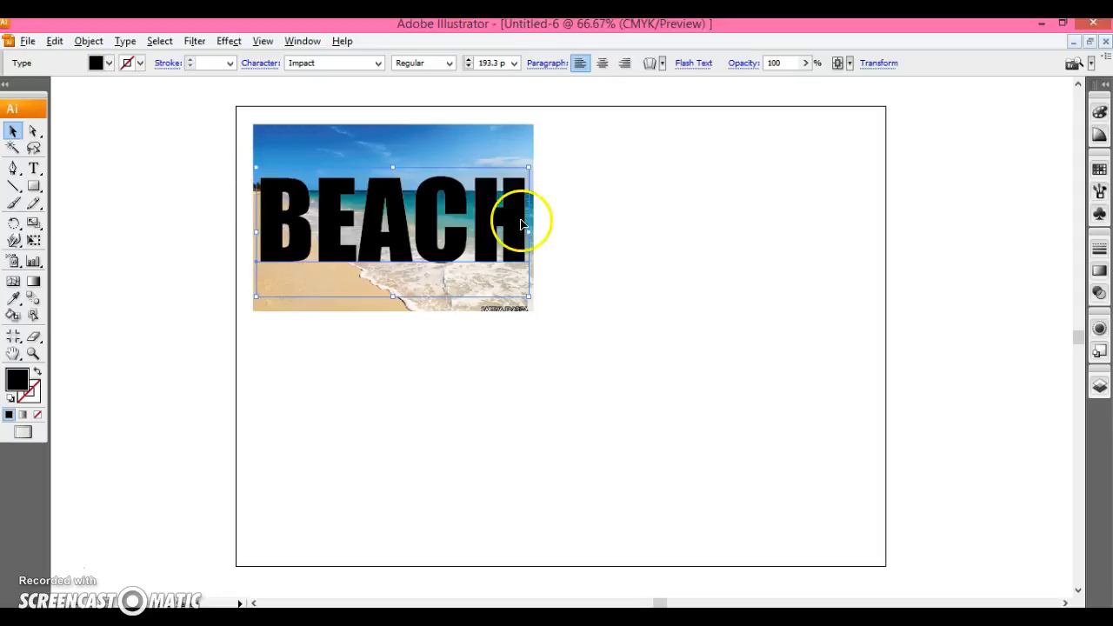
Step: Make a clipping mask from the BEACH text and the beach photo, leaving nothing selected
{"action": "left_click", "coordinate": [449, 143], "text": "shift"}
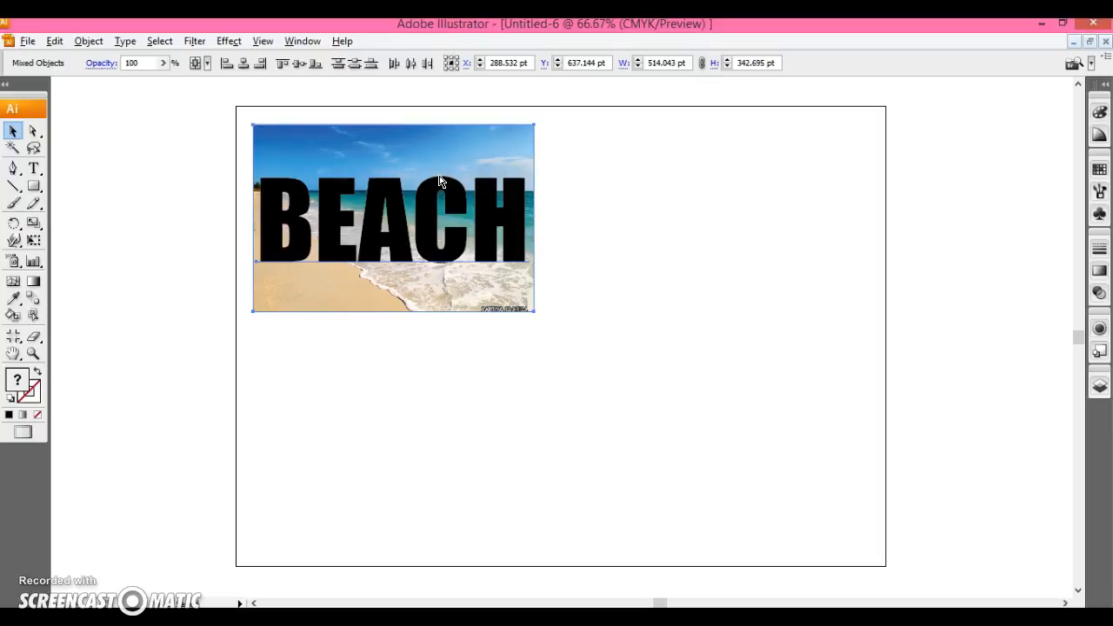
{"action": "key", "text": "ctrl+7"}
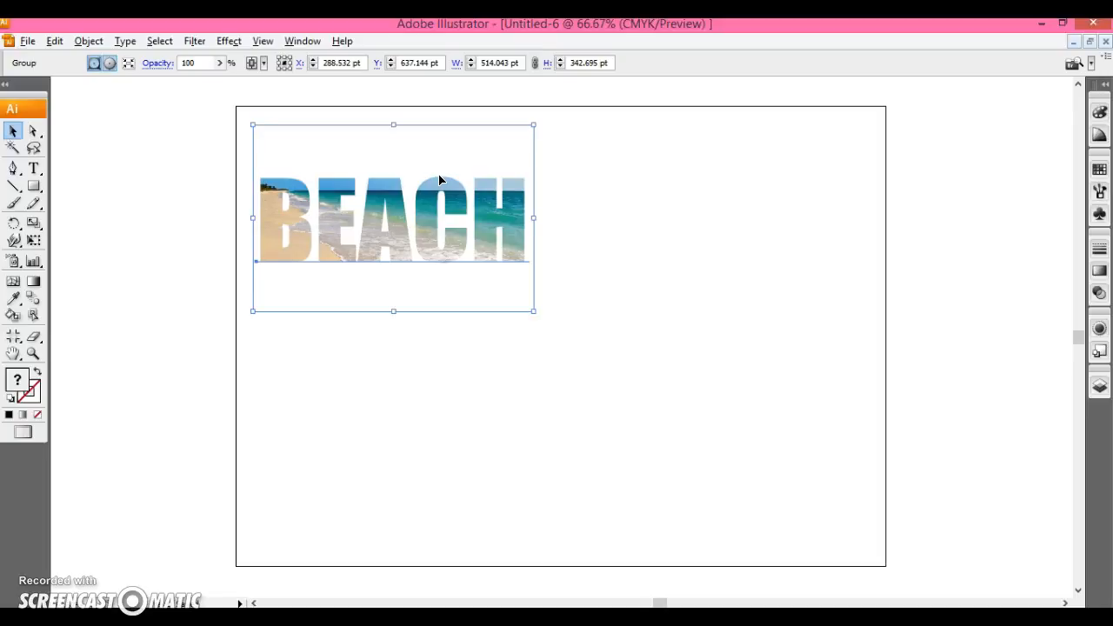
{"action": "left_click", "coordinate": [180, 192]}
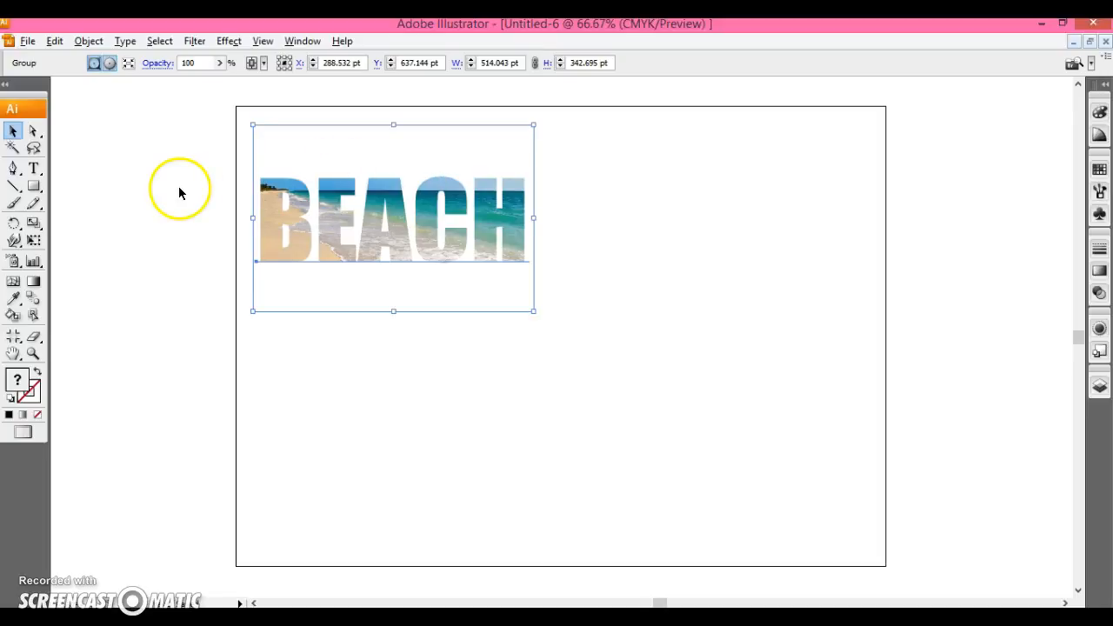
{"action": "left_click", "coordinate": [180, 192]}
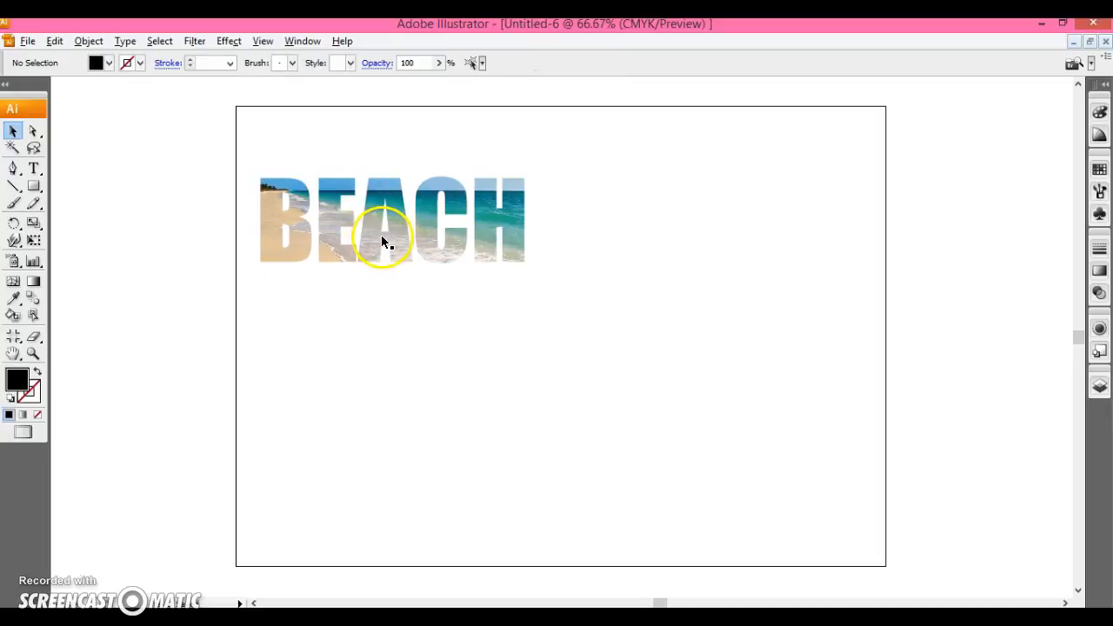
Step: Delete and re-enter the letter A in the clipped BEACH text, leaving the group's isolation mode when done
{"action": "double_click", "coordinate": [393, 230]}
{"action": "double_click", "coordinate": [393, 230]}
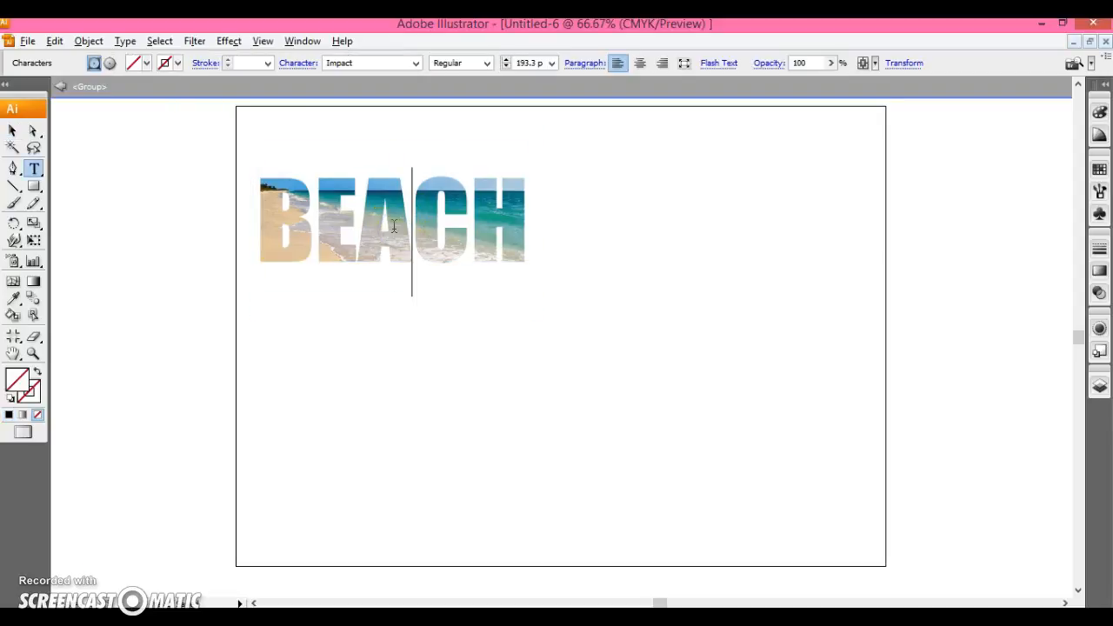
{"action": "key", "text": "BackSpace"}
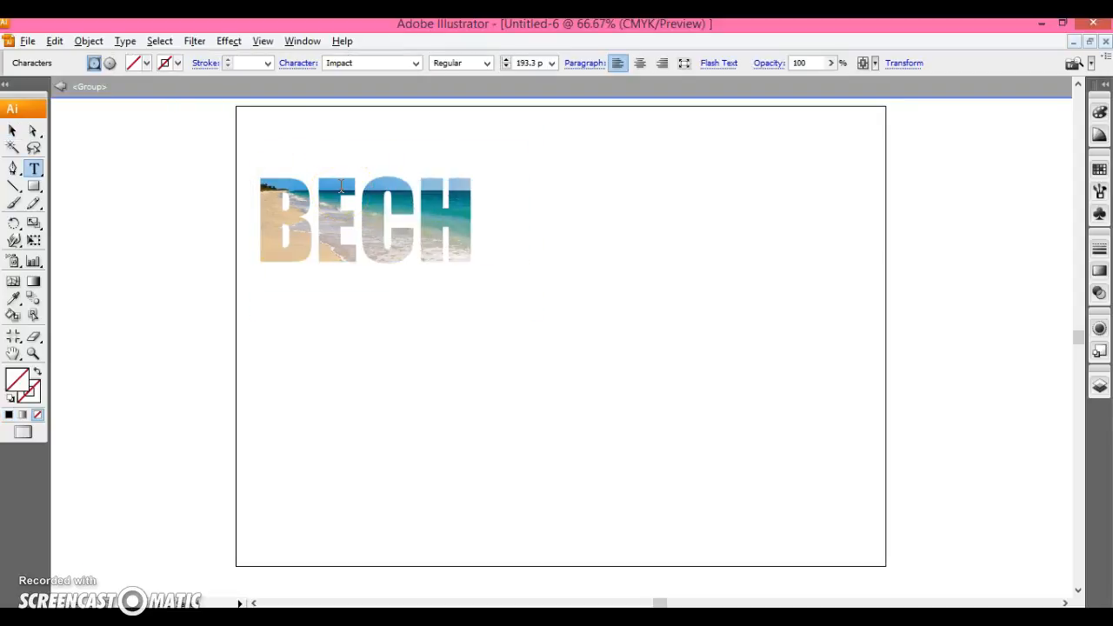
{"action": "type", "text": "A"}
{"action": "left_click", "coordinate": [63, 85]}
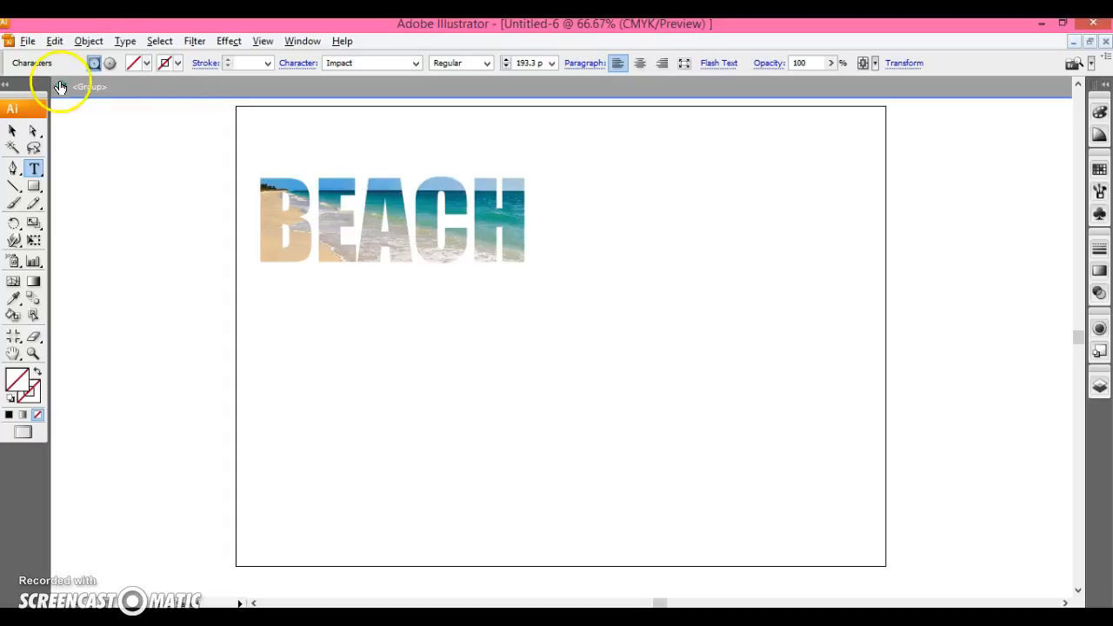
{"action": "left_click", "coordinate": [63, 85]}
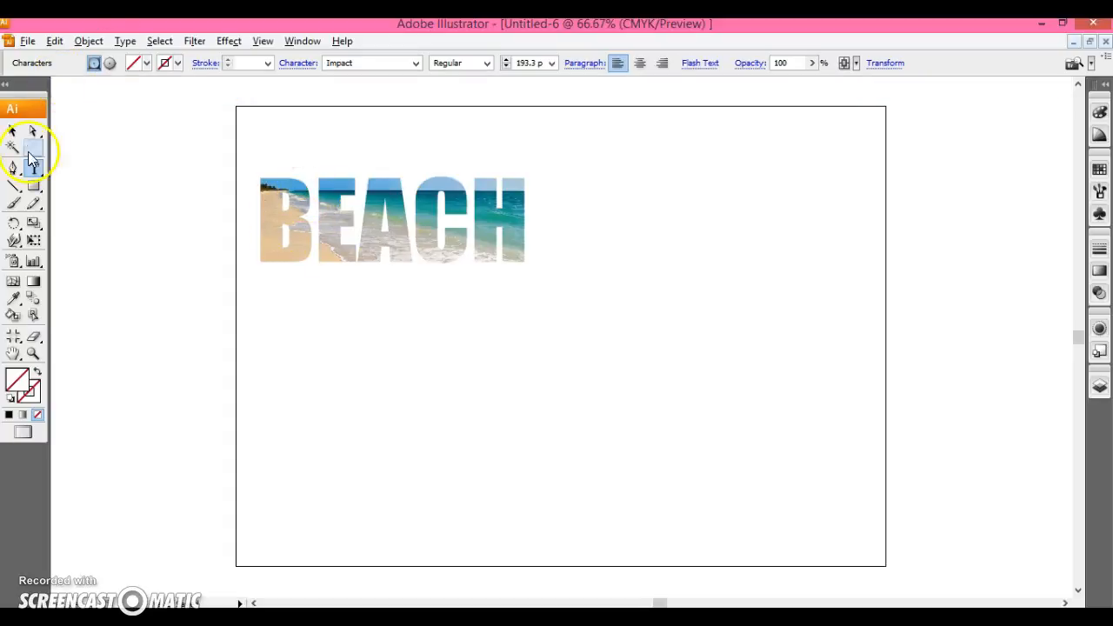
{"action": "left_click", "coordinate": [12, 131]}
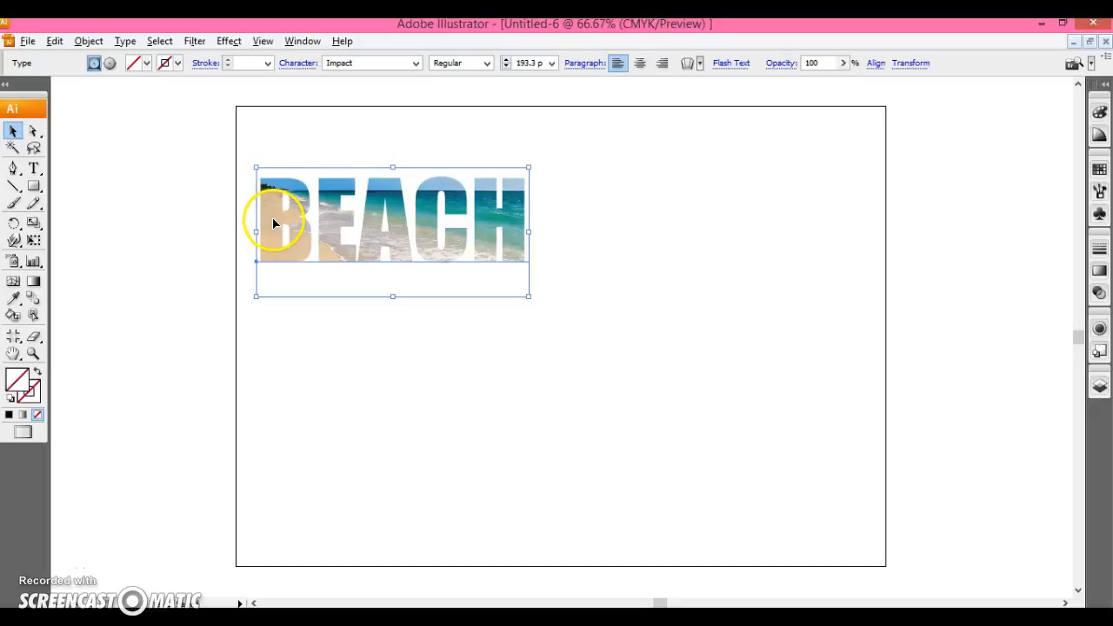
{"action": "right_click", "coordinate": [272, 222]}
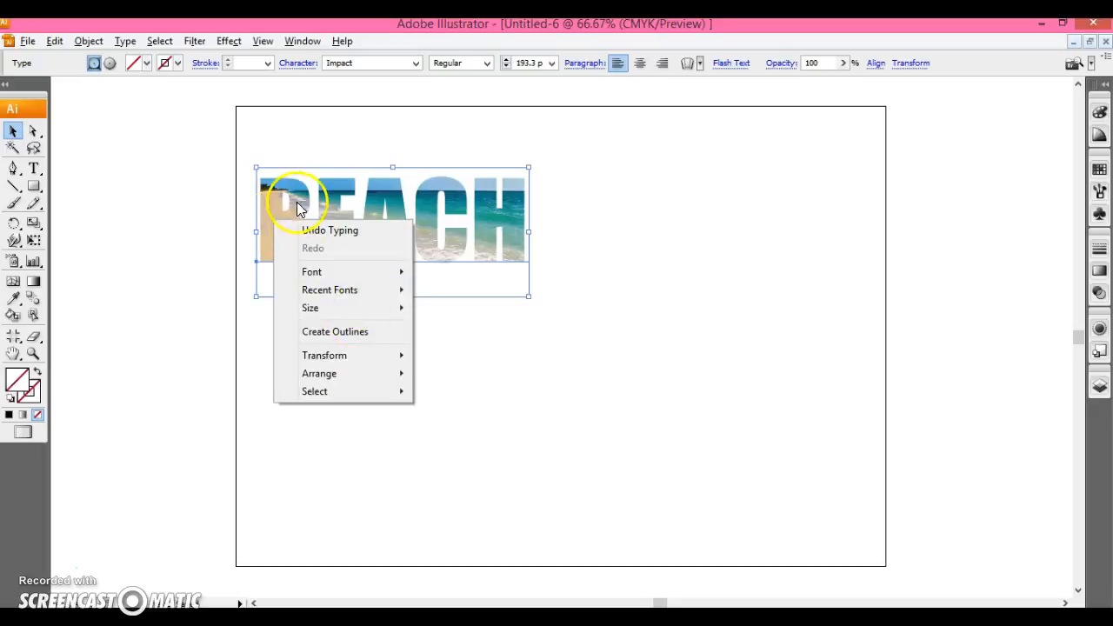
{"action": "left_click", "coordinate": [296, 207]}
{"action": "double_click", "coordinate": [296, 198]}
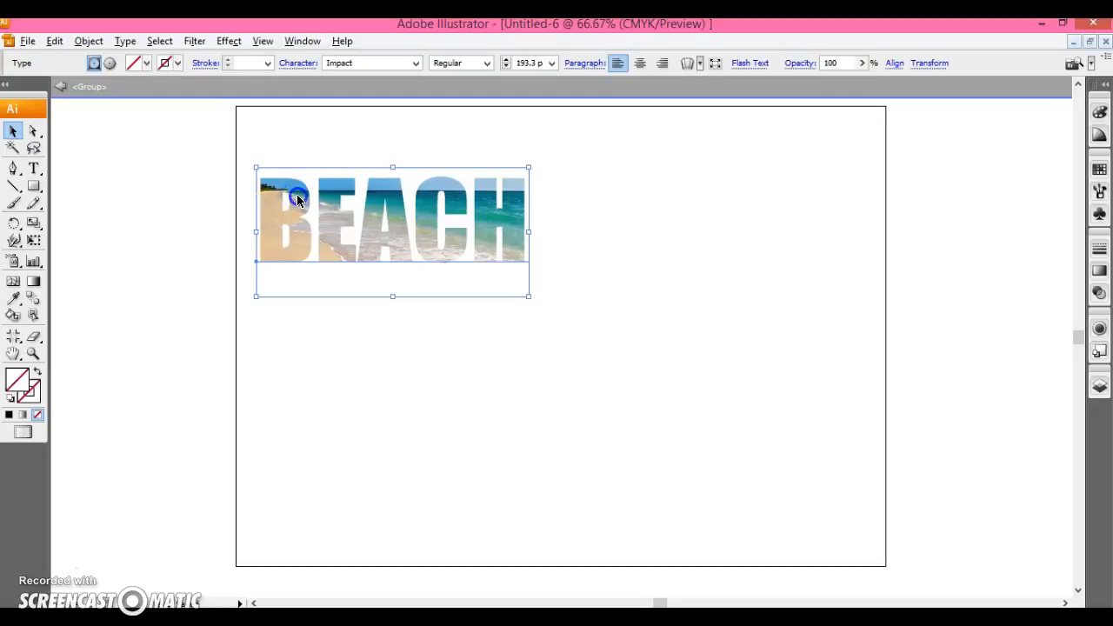
{"action": "right_click", "coordinate": [297, 199]}
{"action": "left_click", "coordinate": [129, 149]}
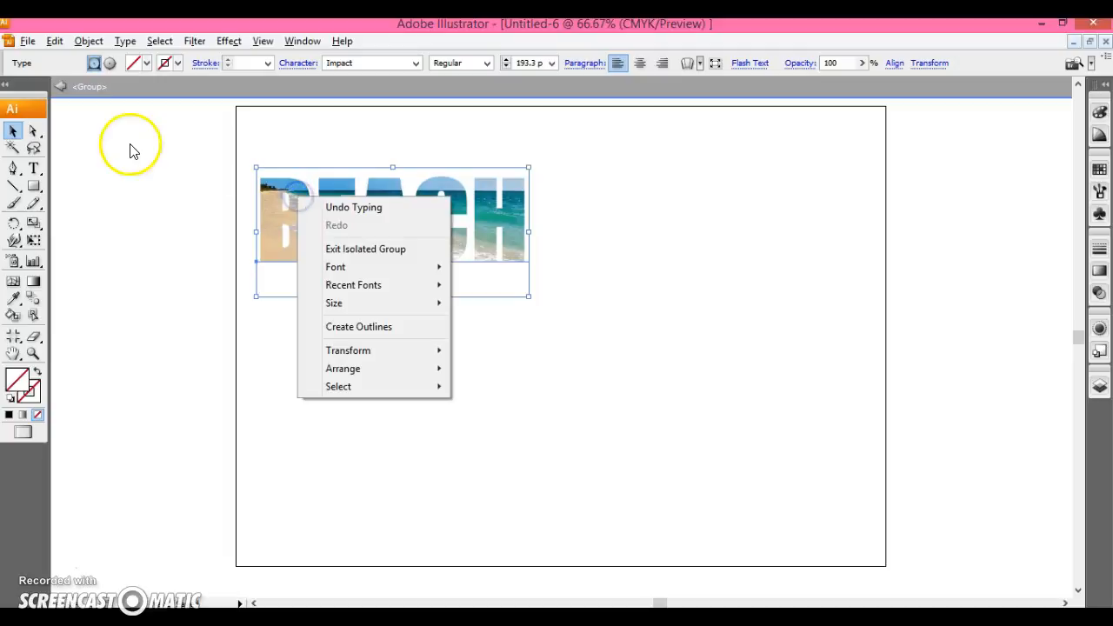
{"action": "left_click", "coordinate": [150, 162]}
{"action": "left_click", "coordinate": [233, 197]}
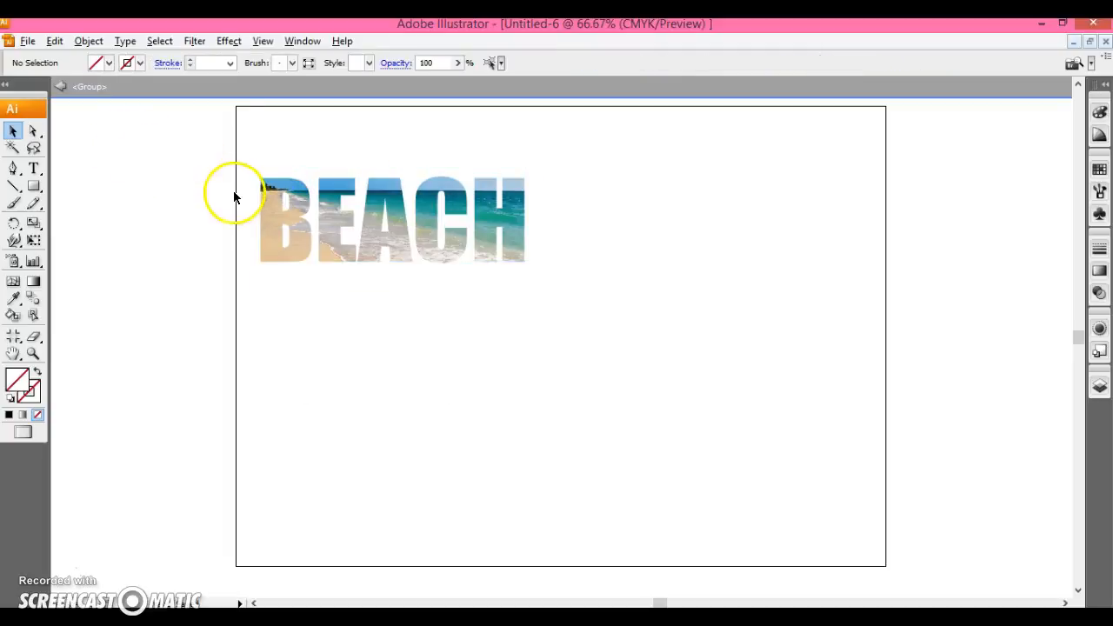
{"action": "left_click", "coordinate": [298, 200]}
{"action": "right_click", "coordinate": [299, 201]}
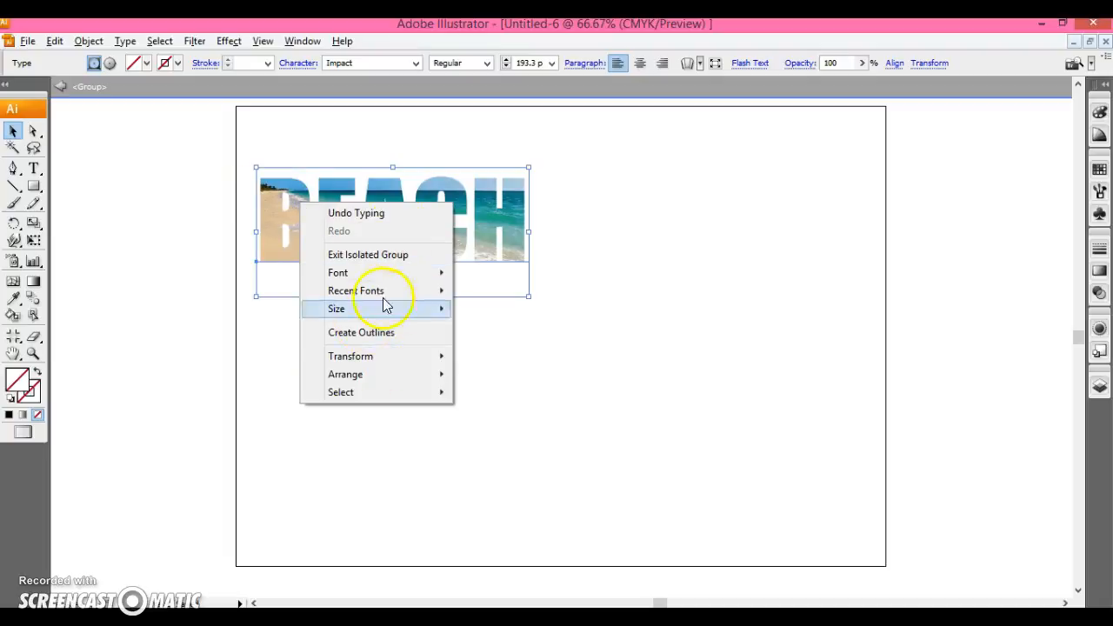
{"action": "left_click", "coordinate": [174, 132]}
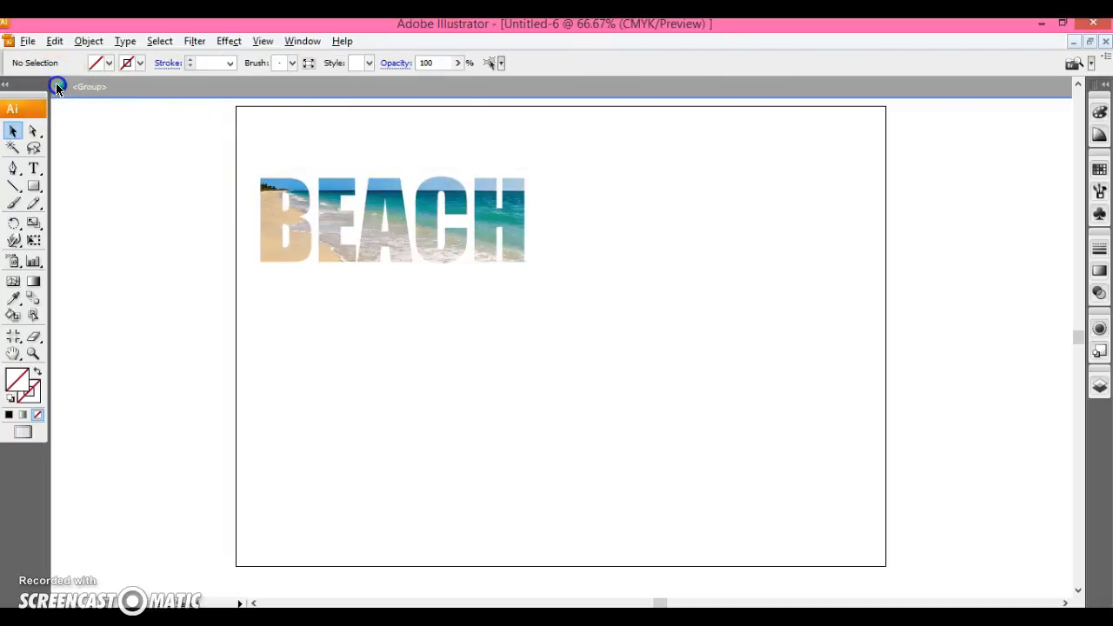
{"action": "left_click", "coordinate": [56, 86]}
Step: Move the clipped BEACH artwork to the lower-right area of the artboard and leave it deselected
{"action": "left_click_drag", "start_coordinate": [381, 240], "coordinate": [701, 503]}
{"action": "left_click", "coordinate": [424, 242]}
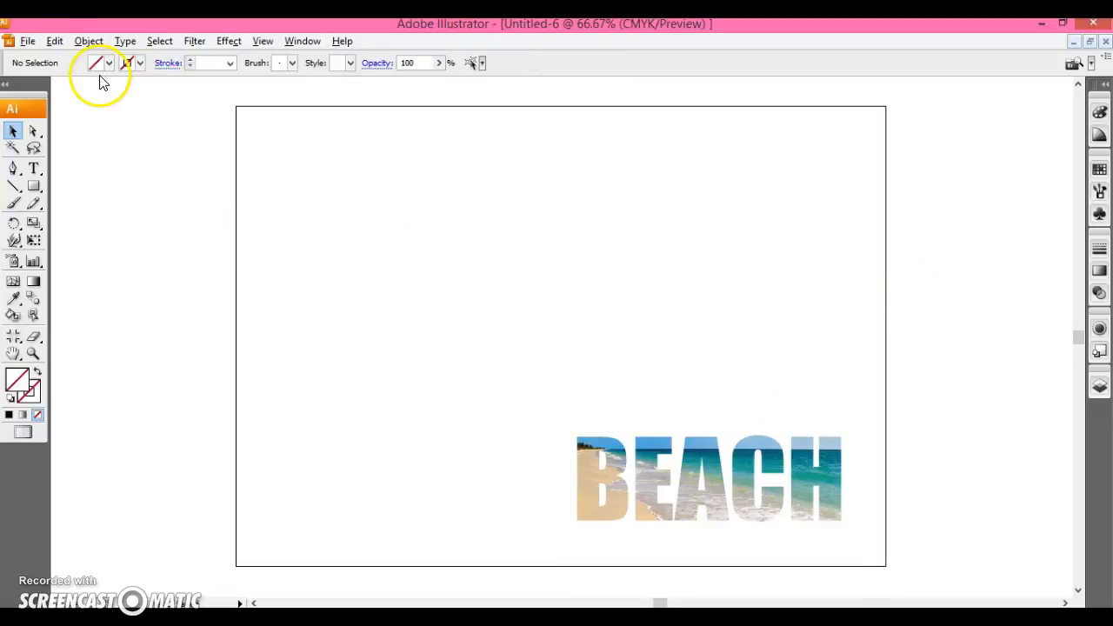
Step: Place the 19-motorcycle line drawing, scale it proportionally to about 584 × 309 pt, and position it in the artboard's upper-left area
{"action": "left_click", "coordinate": [27, 44]}
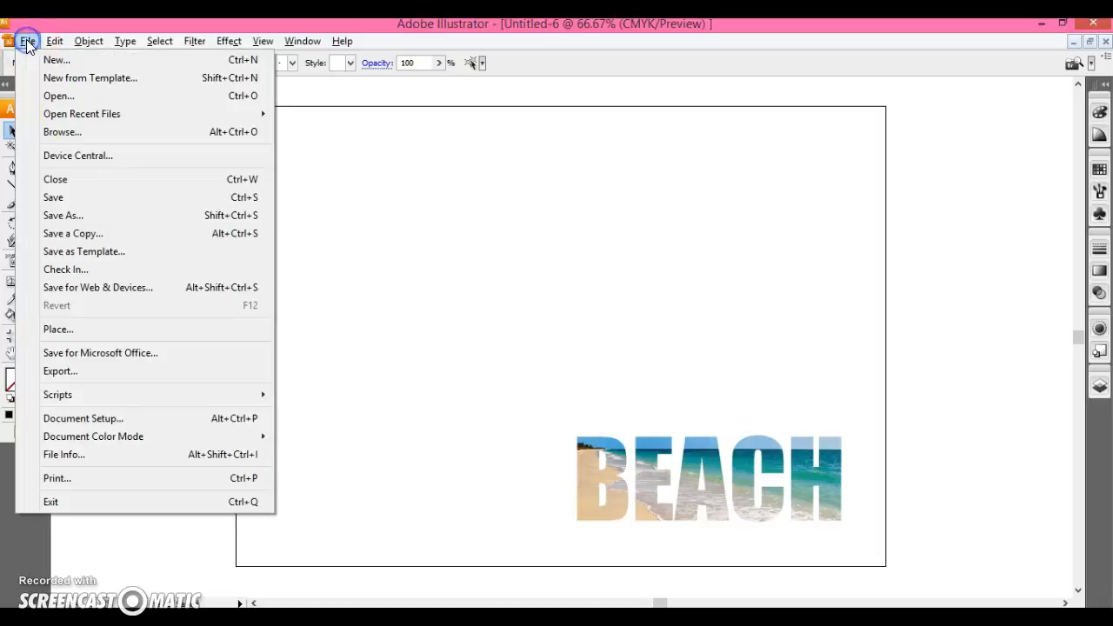
{"action": "left_click", "coordinate": [97, 329]}
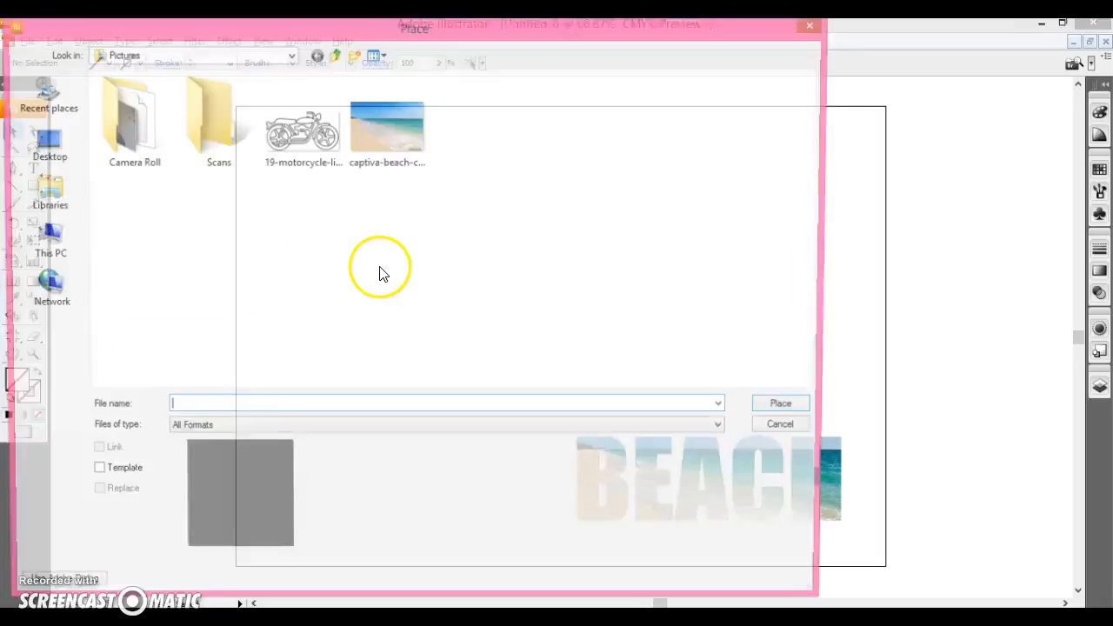
{"action": "left_click", "coordinate": [299, 133]}
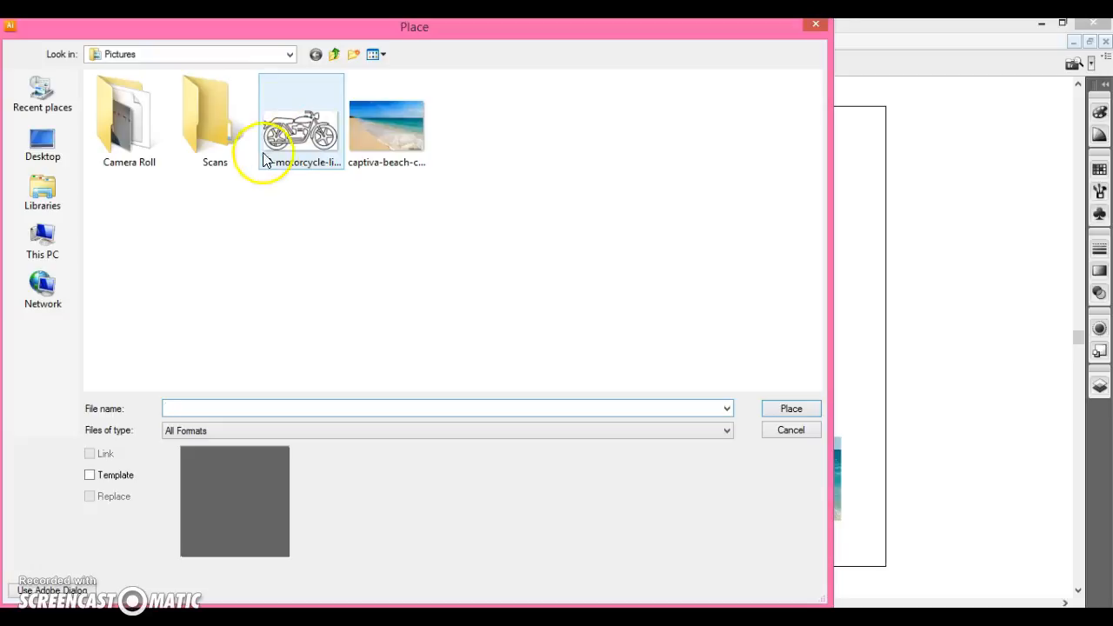
{"action": "left_click", "coordinate": [299, 130]}
{"action": "double_click", "coordinate": [299, 130]}
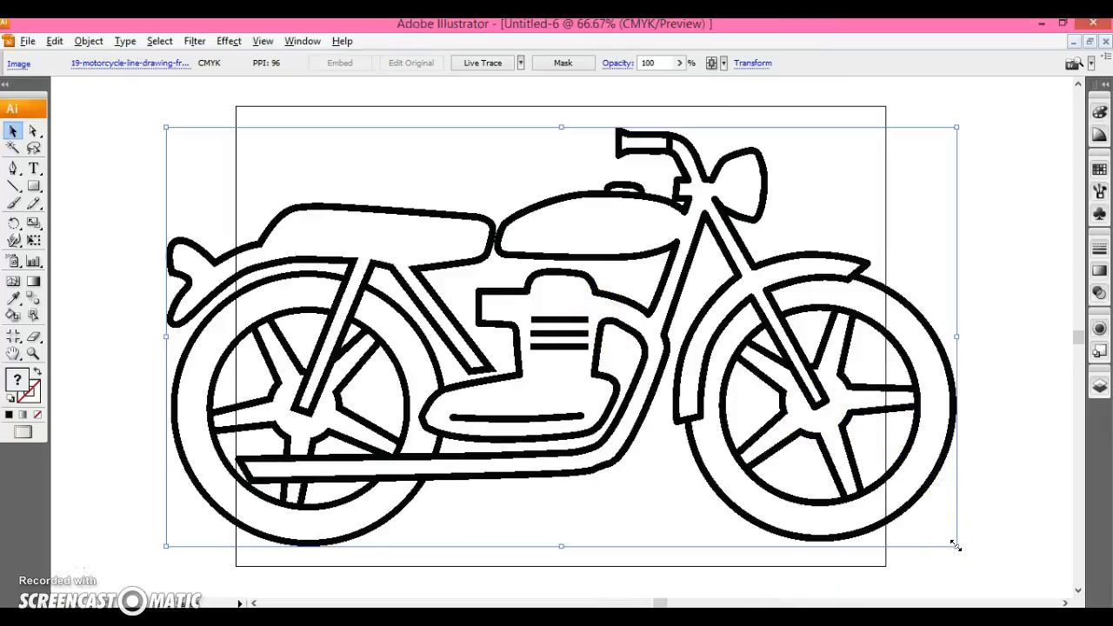
{"action": "left_click_drag", "start_coordinate": [955, 545], "coordinate": [484, 296]}
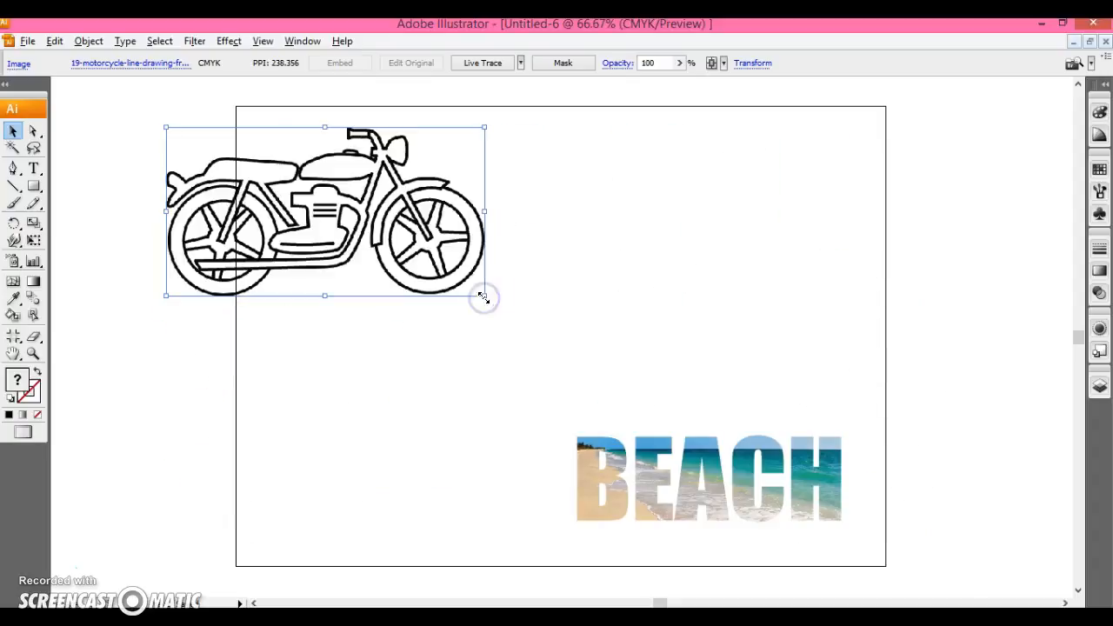
{"action": "left_click_drag", "start_coordinate": [375, 235], "coordinate": [505, 255]}
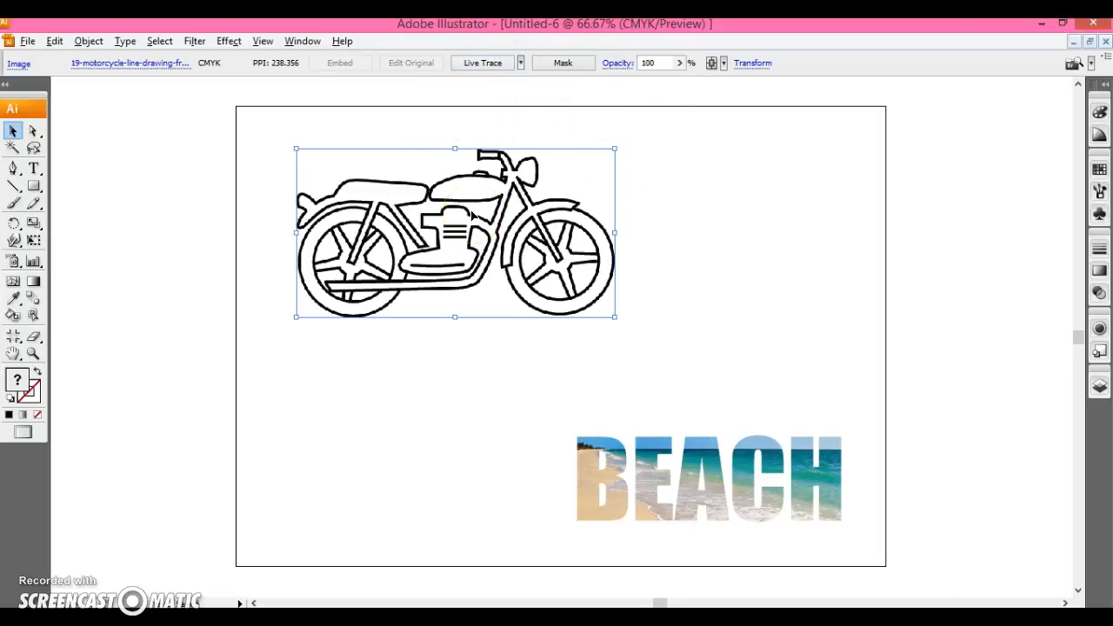
Step: Live Trace the motorcycle drawing with the Black and White Logo preset and expand the tracing into paths
{"action": "left_click", "coordinate": [521, 64]}
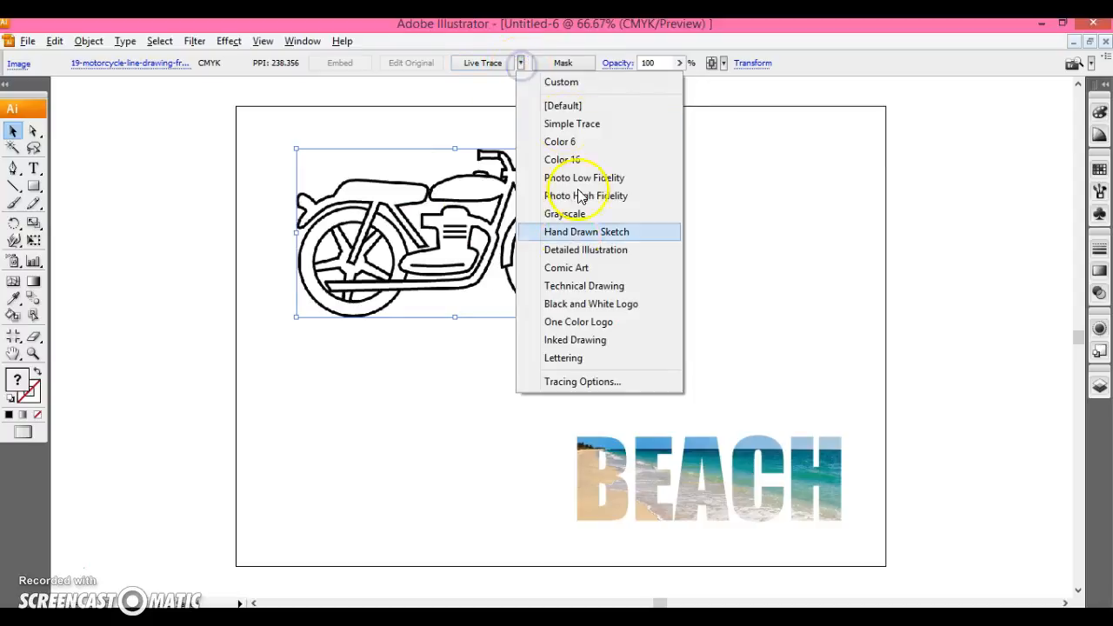
{"action": "left_click", "coordinate": [600, 304]}
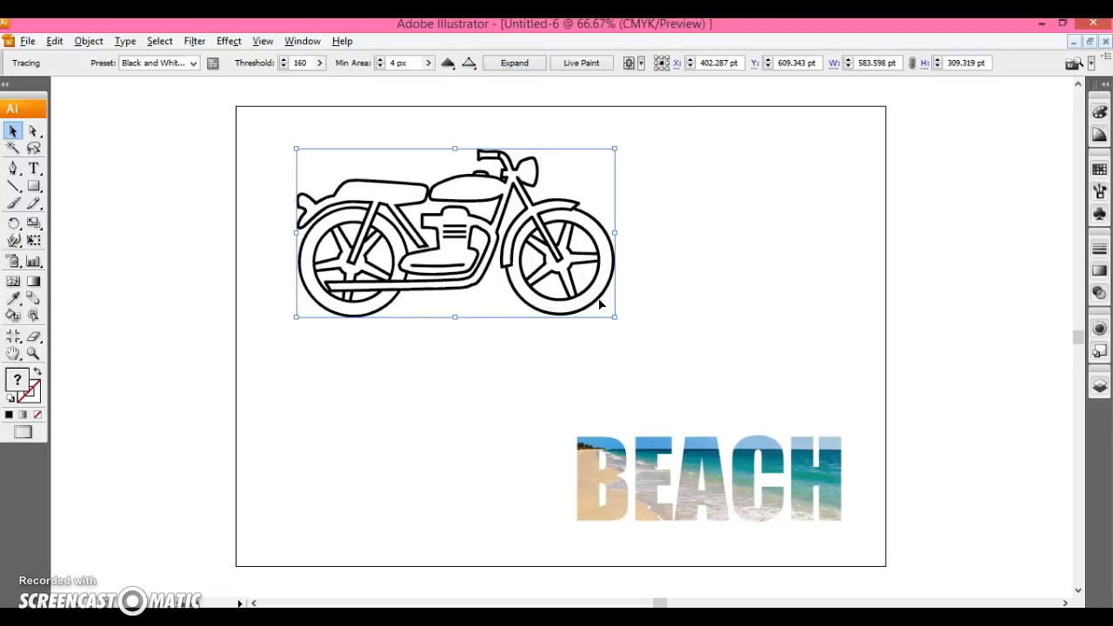
{"action": "left_click", "coordinate": [553, 202]}
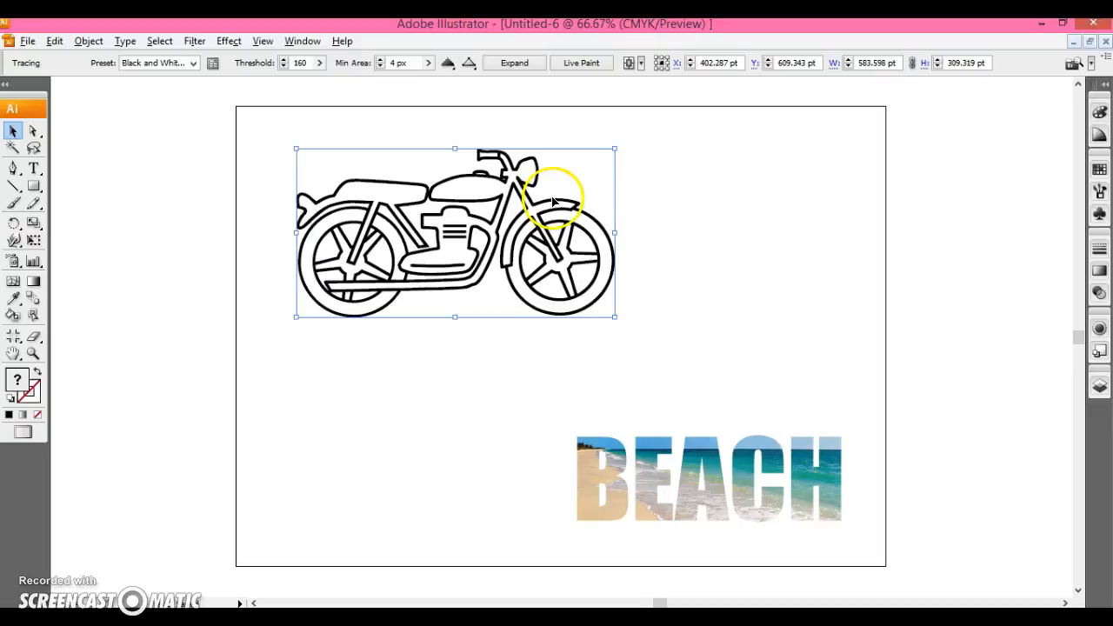
{"action": "left_click", "coordinate": [514, 64]}
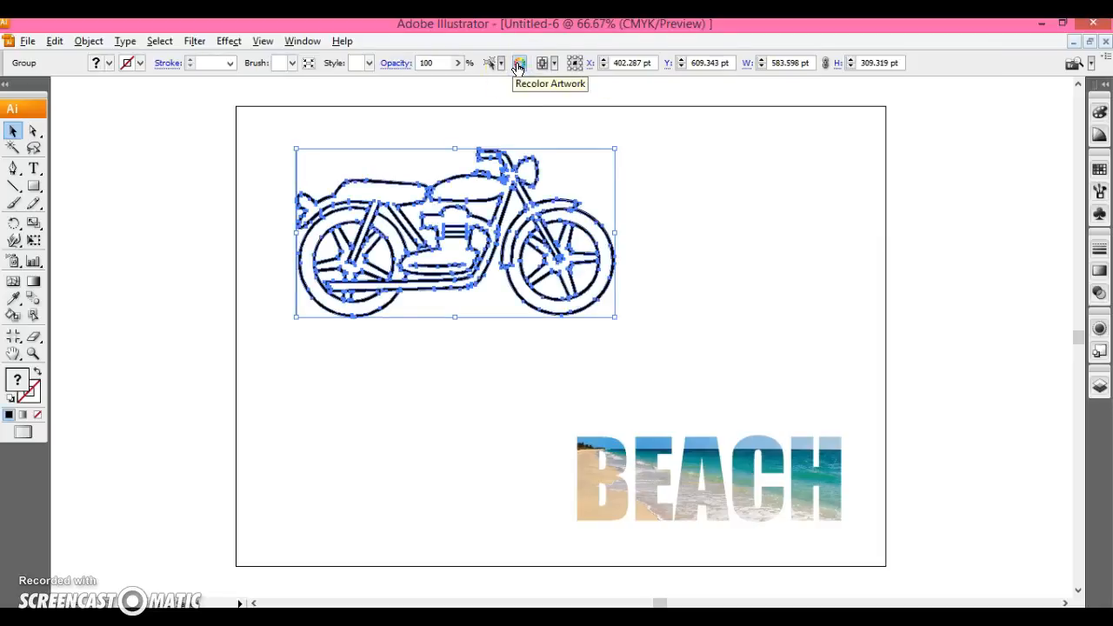
Step: Ungroup the expanded motorcycle tracing and leave nothing selected
{"action": "left_click", "coordinate": [520, 174]}
{"action": "right_click", "coordinate": [521, 175]}
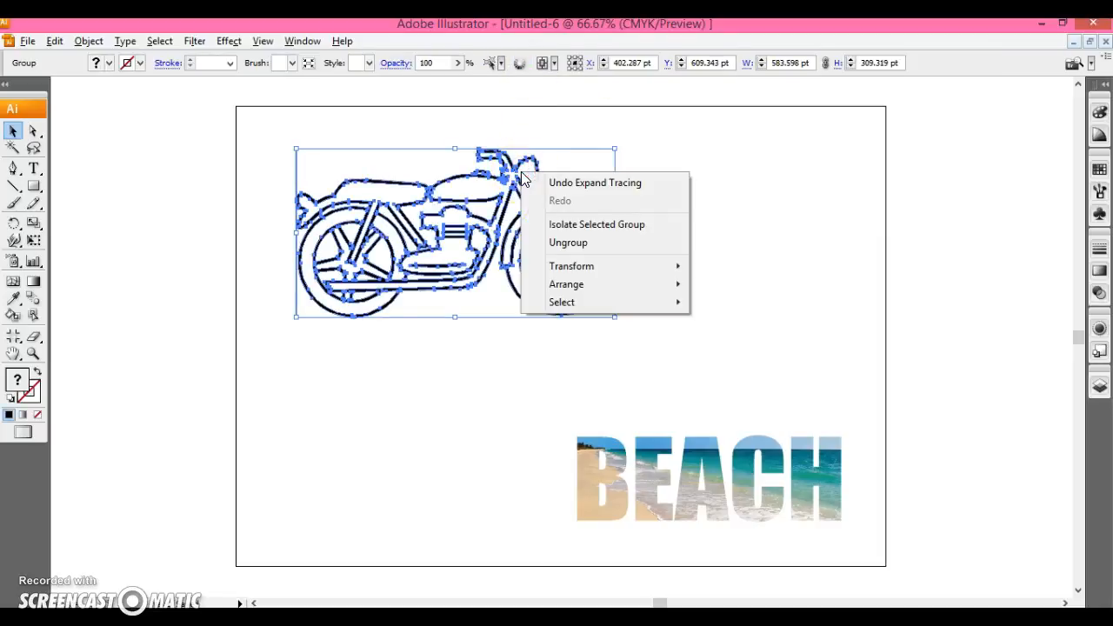
{"action": "left_click", "coordinate": [566, 243]}
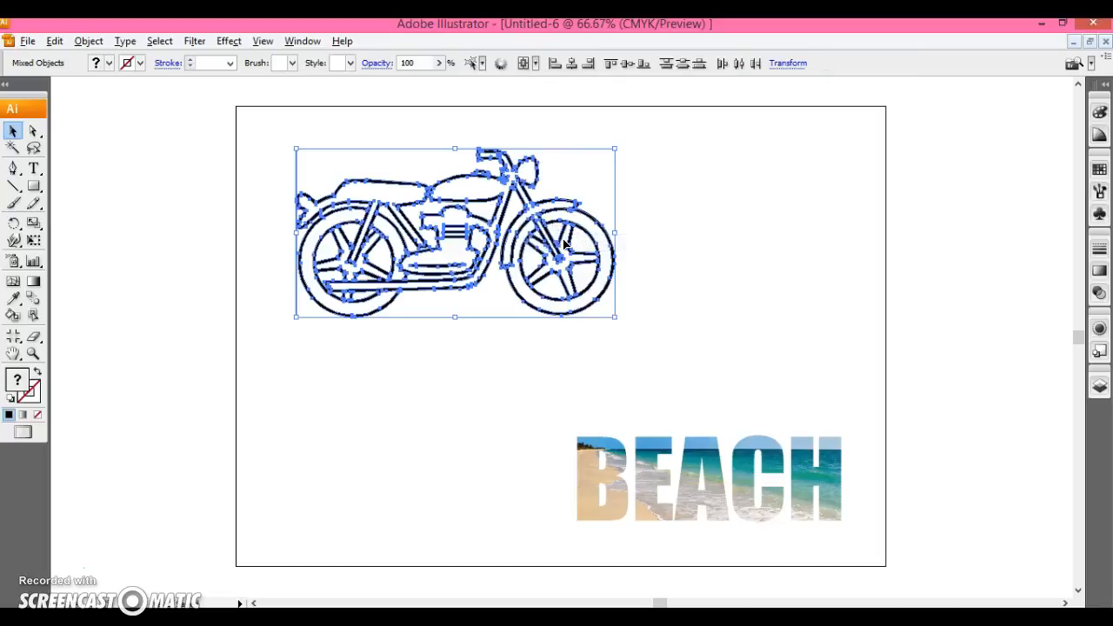
{"action": "left_click", "coordinate": [185, 161]}
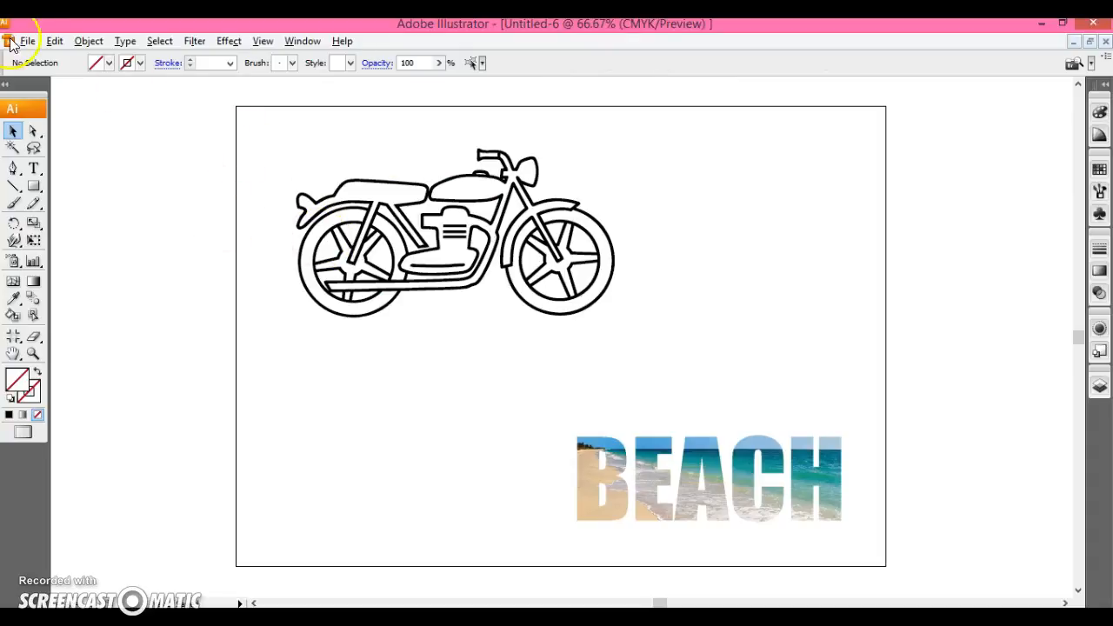
{"action": "left_click", "coordinate": [380, 209]}
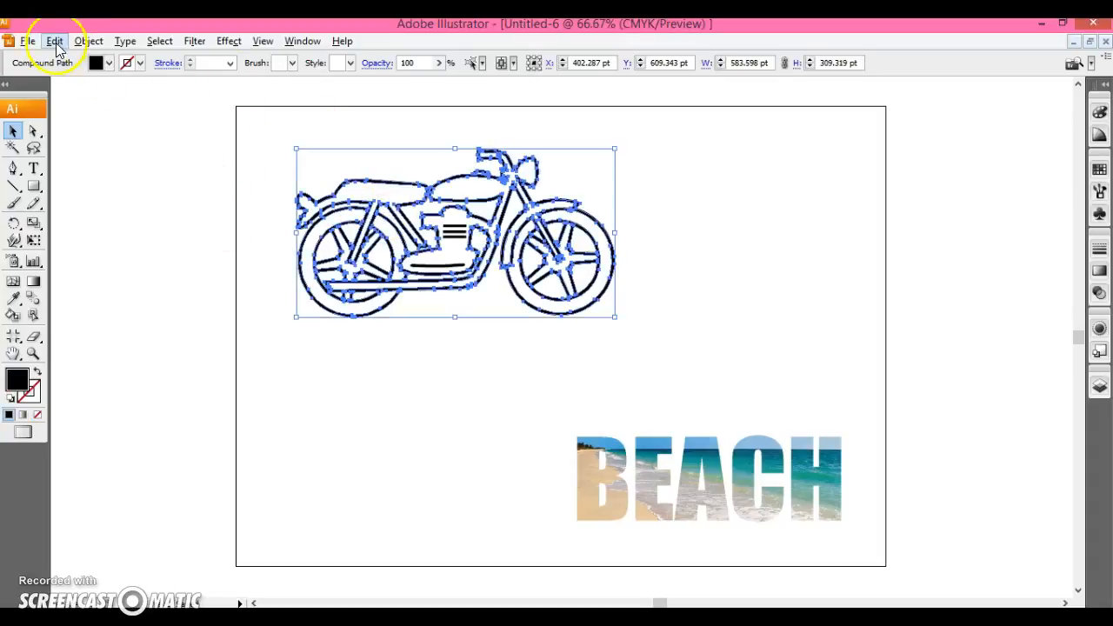
{"action": "left_click", "coordinate": [107, 107]}
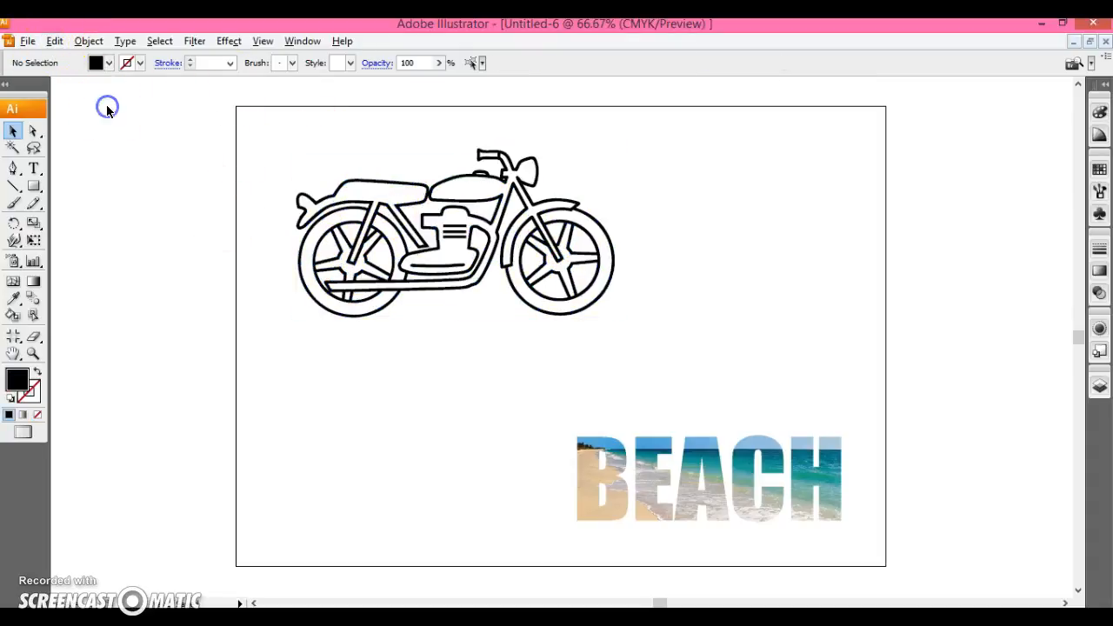
Step: Place the captiva-beach photo, scale it to about 646 × 430 pt, and position it to cover the whole motorcycle
{"action": "left_click", "coordinate": [25, 43]}
{"action": "left_click", "coordinate": [115, 326]}
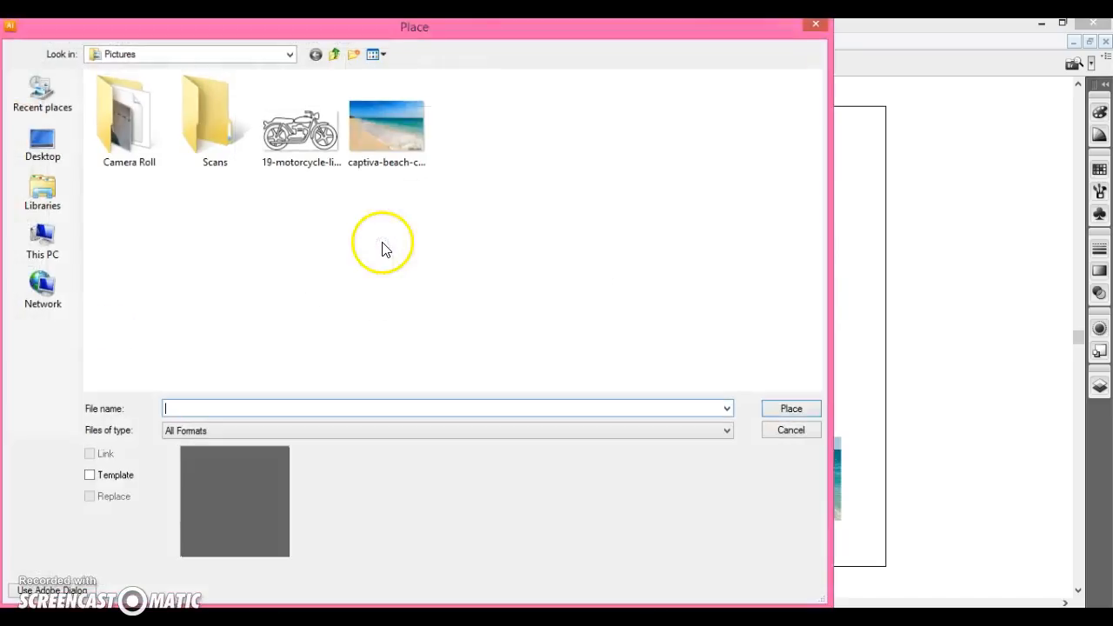
{"action": "double_click", "coordinate": [391, 132]}
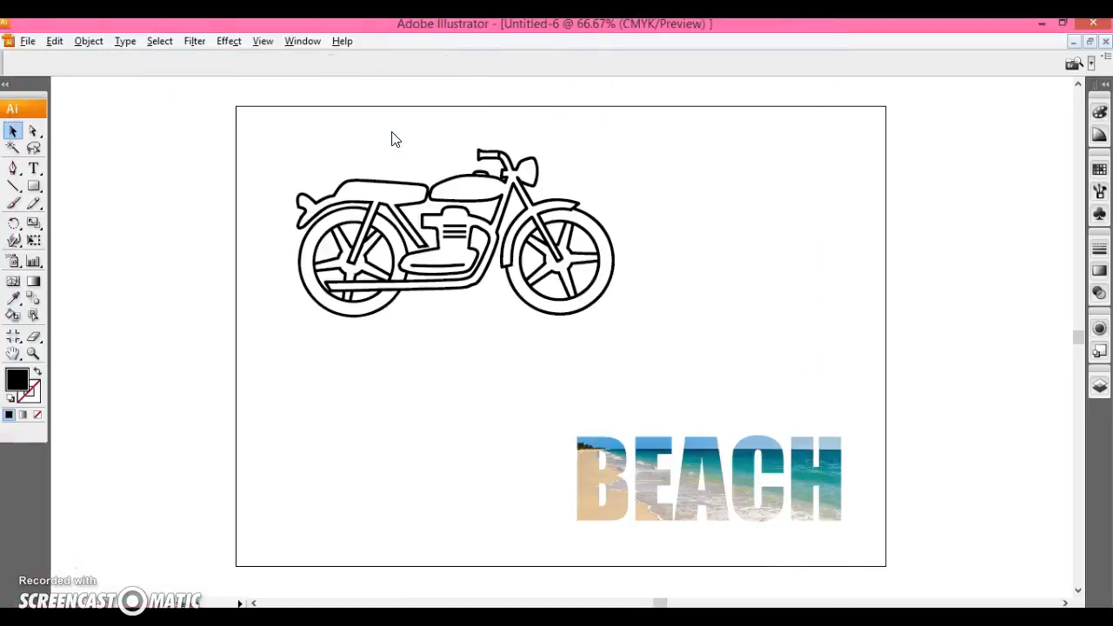
{"action": "left_click_drag", "start_coordinate": [527, 287], "coordinate": [629, 208]}
{"action": "left_click_drag", "start_coordinate": [468, 129], "coordinate": [557, 194]}
{"action": "mouse_move", "coordinate": [330, 179]}
{"action": "left_mouse_down"}
{"action": "mouse_move", "coordinate": [397, 174]}
{"action": "mouse_move", "coordinate": [335, 181]}
{"action": "left_mouse_up"}
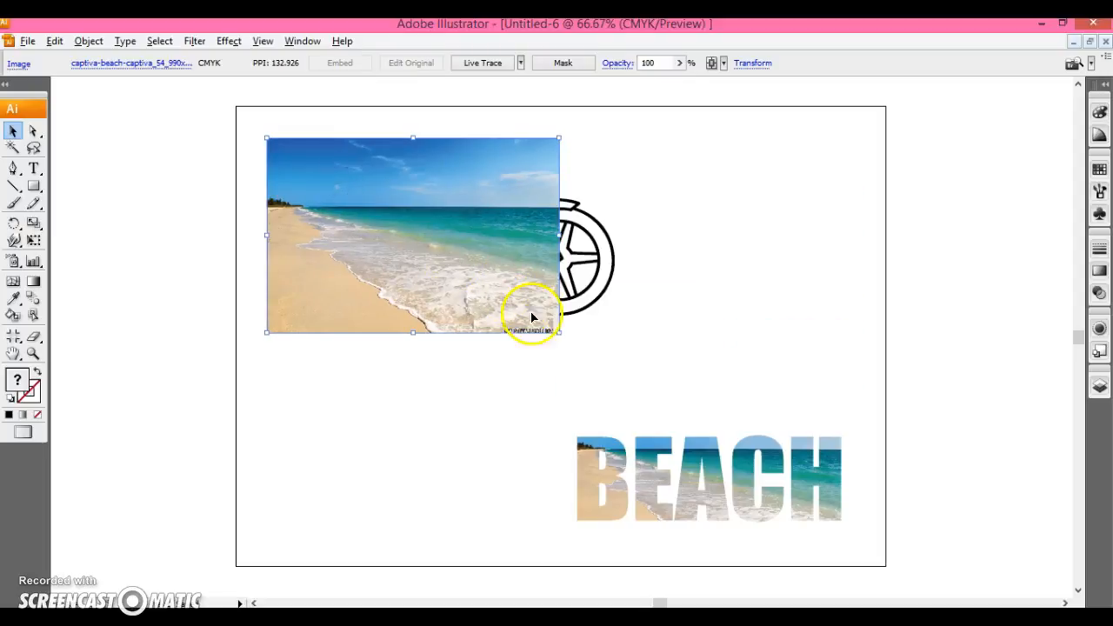
{"action": "left_click_drag", "start_coordinate": [559, 334], "coordinate": [693, 375]}
{"action": "mouse_move", "coordinate": [543, 274]}
{"action": "left_mouse_down"}
{"action": "mouse_move", "coordinate": [771, 276]}
{"action": "mouse_move", "coordinate": [632, 281]}
{"action": "mouse_move", "coordinate": [544, 263]}
{"action": "mouse_move", "coordinate": [544, 273]}
{"action": "left_mouse_up"}
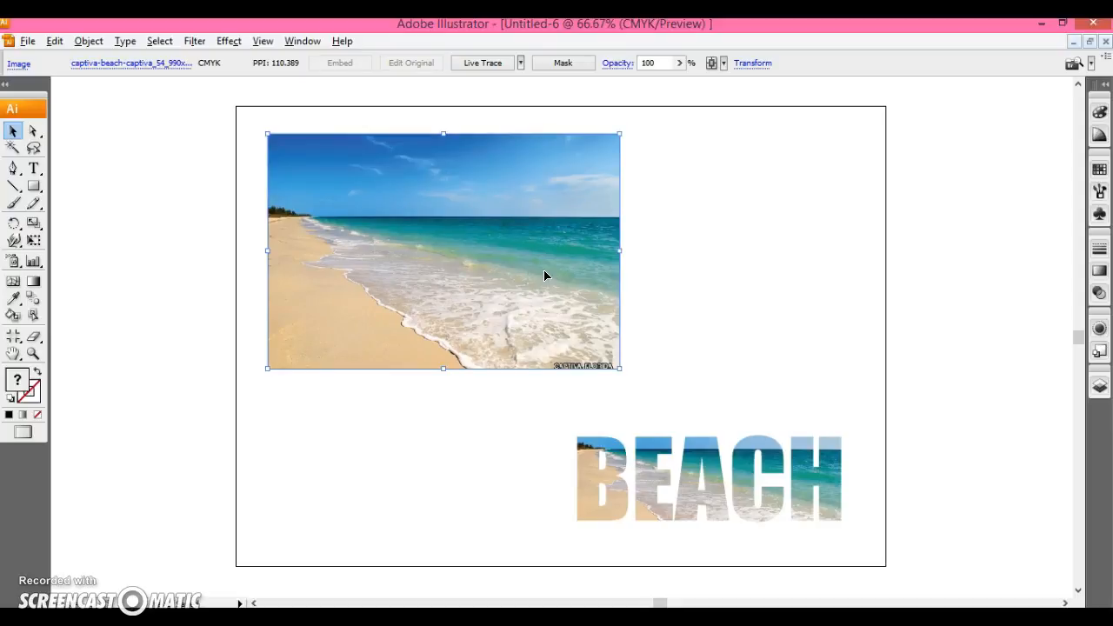
Step: Send the beach photo to the back, behind the motorcycle paths
{"action": "right_click", "coordinate": [545, 275]}
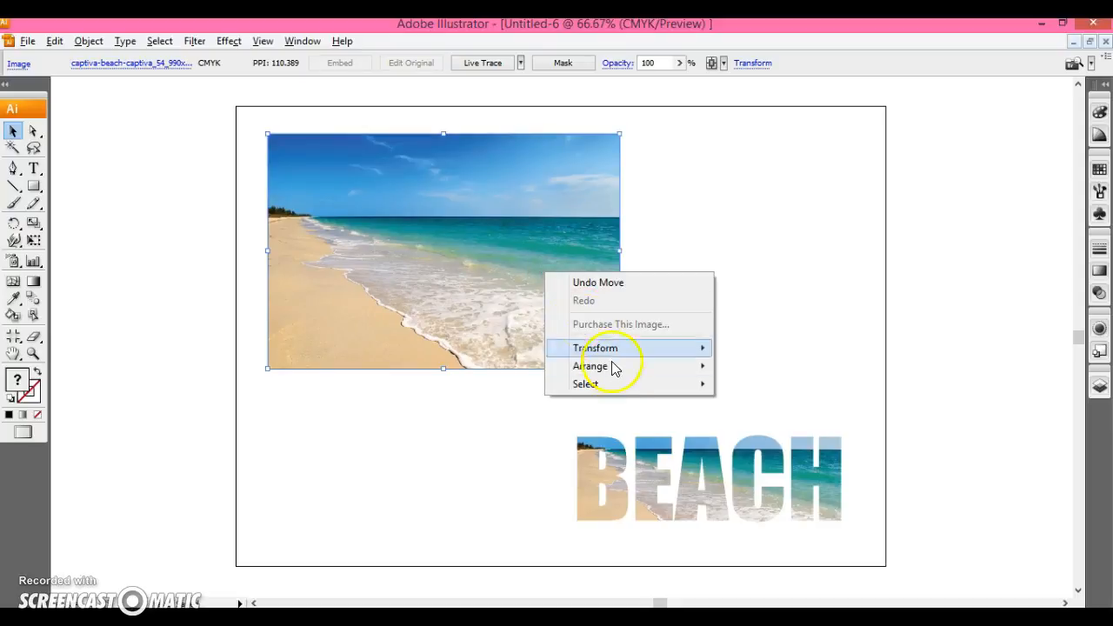
{"action": "mouse_move", "coordinate": [616, 367]}
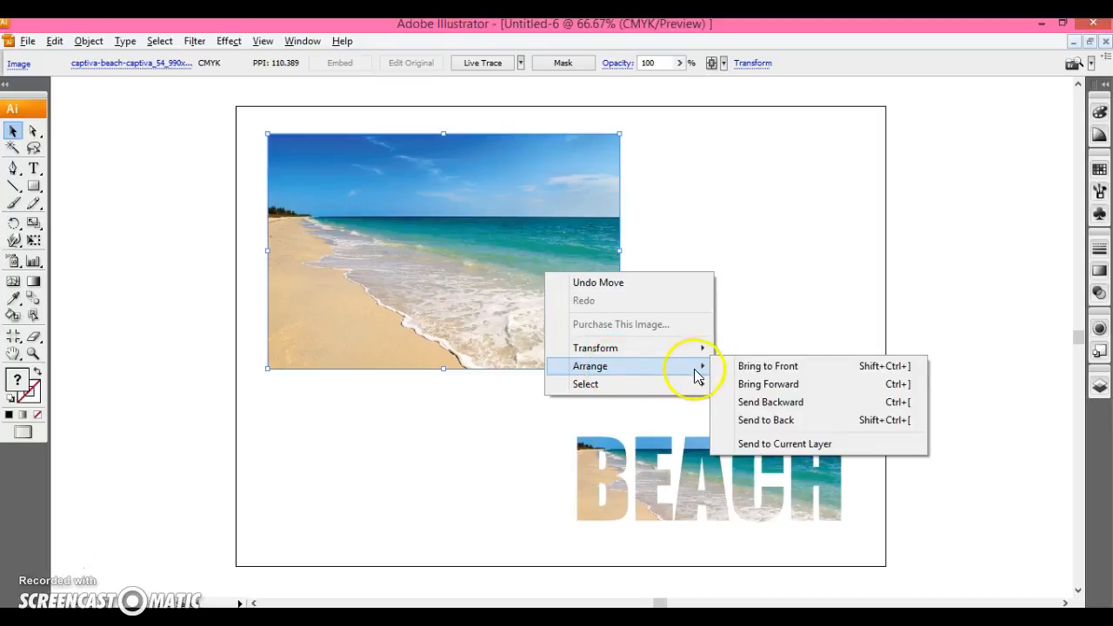
{"action": "left_click", "coordinate": [750, 421]}
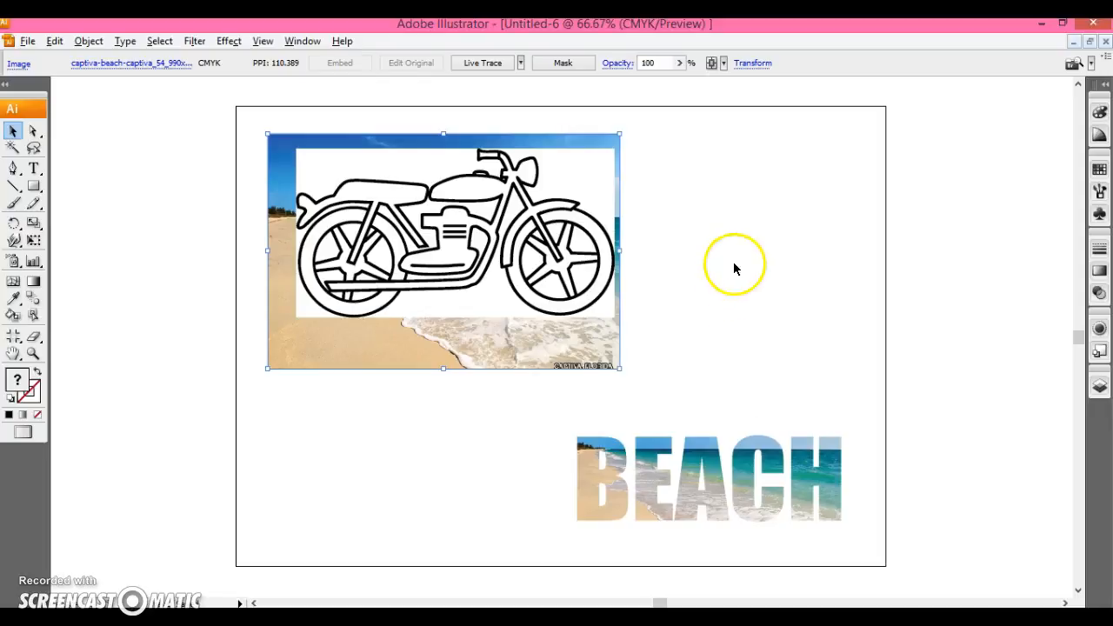
Step: Make a clipping mask from the motorcycle's compound path and the beach photo, leaving nothing selected
{"action": "left_click", "coordinate": [553, 243]}
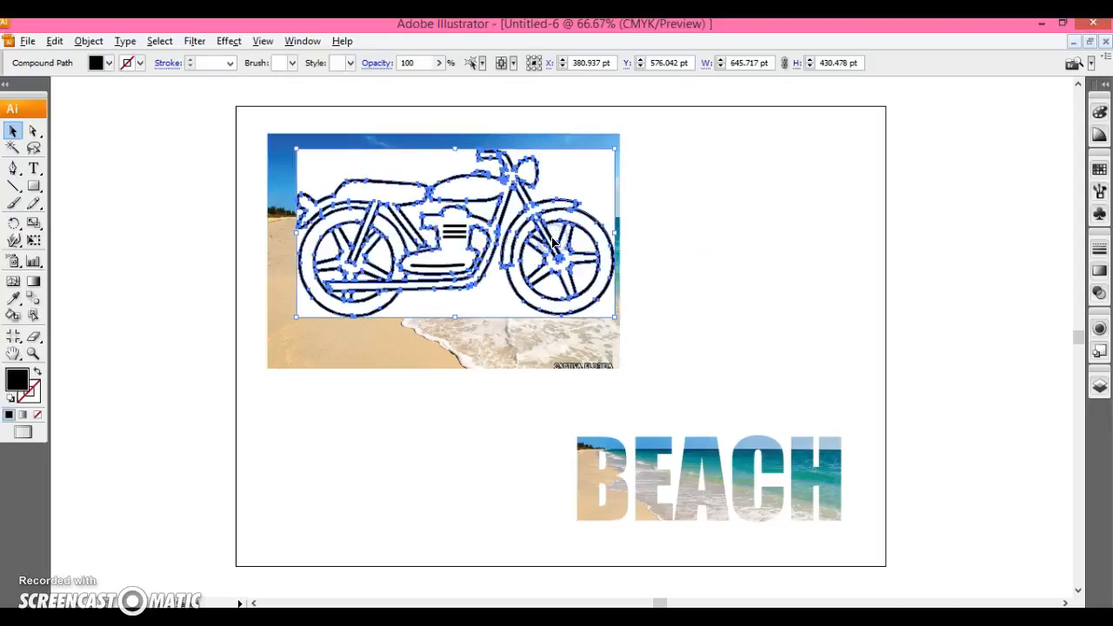
{"action": "left_click", "coordinate": [570, 141], "text": "shift"}
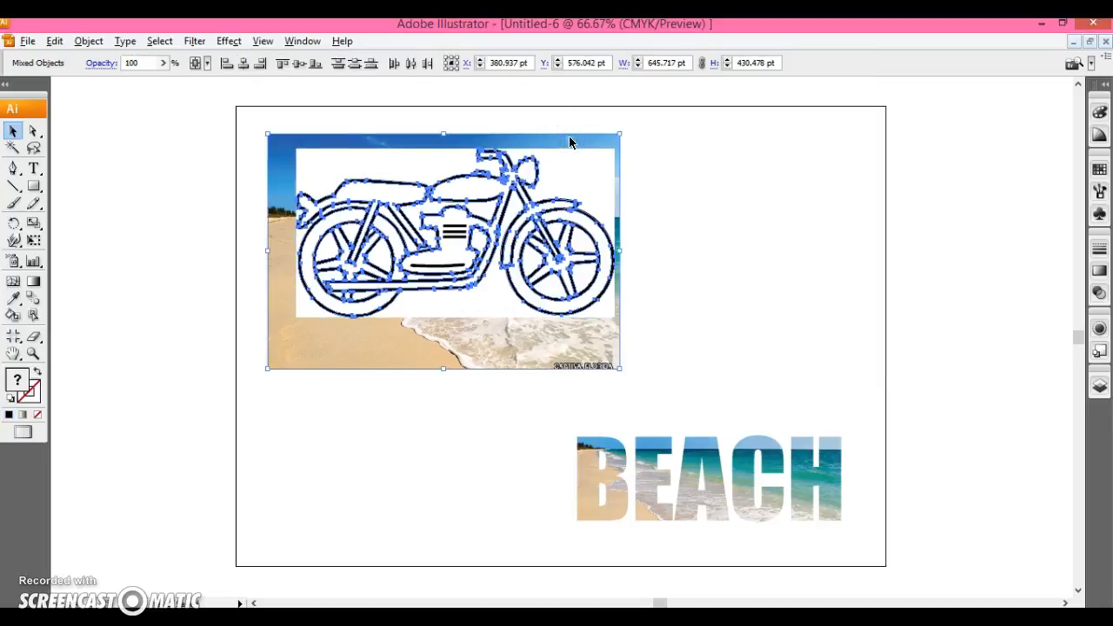
{"action": "key", "text": "ctrl+7"}
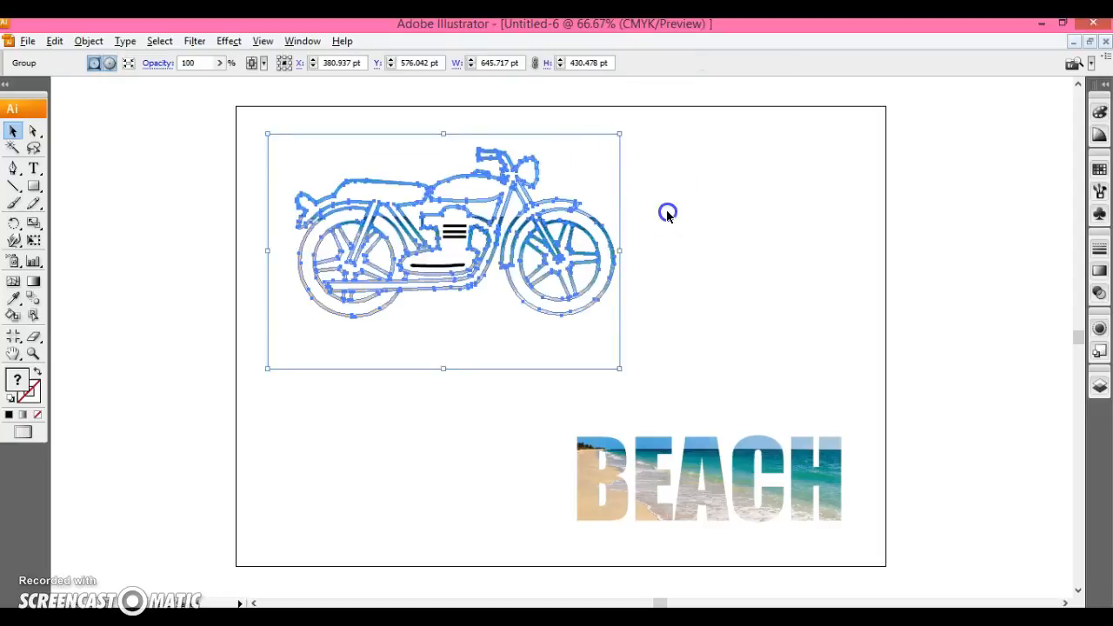
{"action": "left_click", "coordinate": [667, 215]}
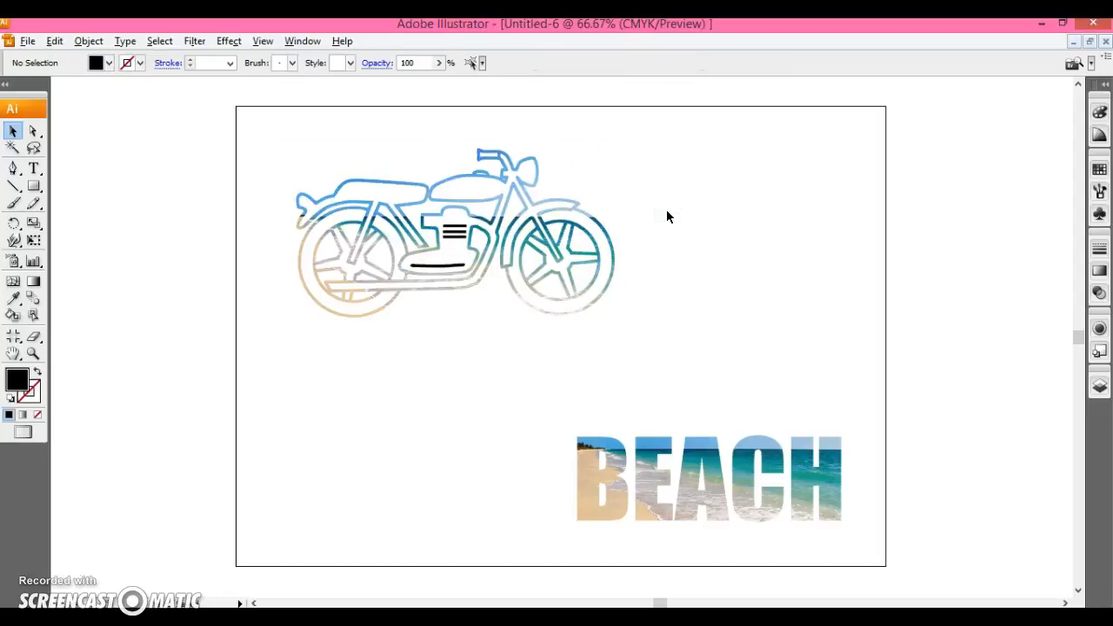
{"action": "left_click", "coordinate": [445, 254]}
{"action": "left_click", "coordinate": [444, 273]}
{"action": "right_click", "coordinate": [445, 272]}
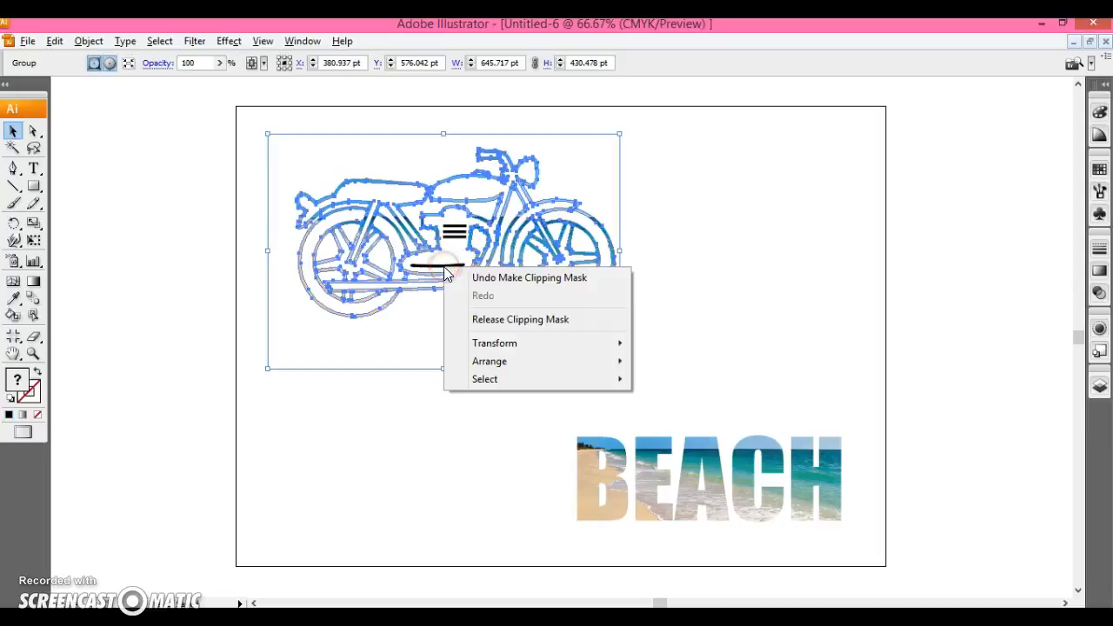
{"action": "left_click", "coordinate": [647, 249]}
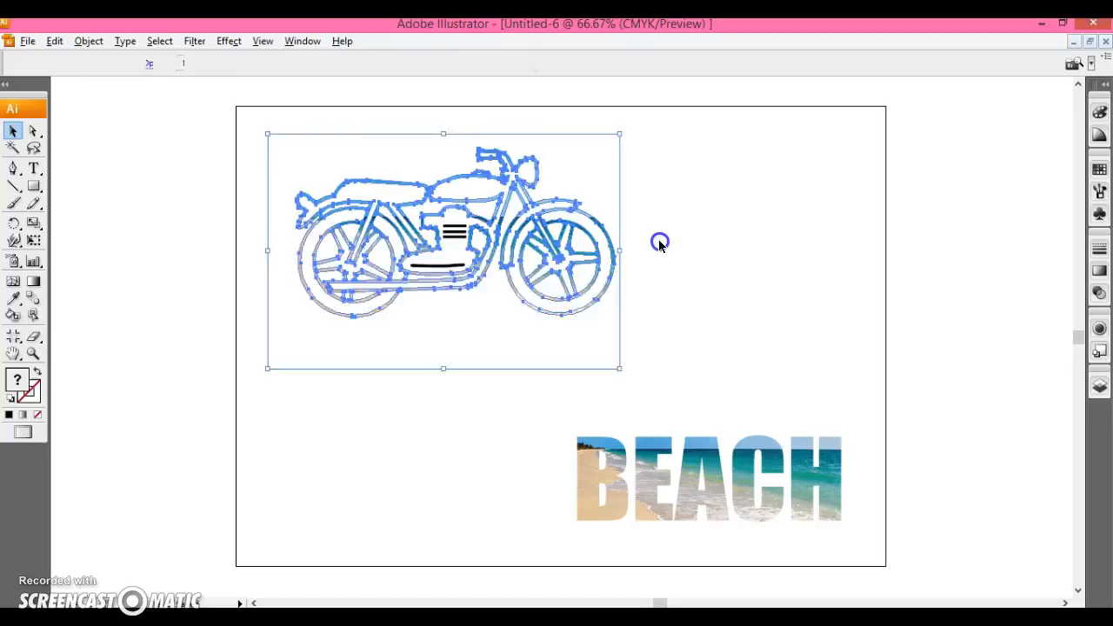
{"action": "left_click", "coordinate": [653, 243]}
Step: Shift the clipped motorcycle aside to delete the four leftover black engine bars, and return it to the artboard's upper left, leaving nothing selected
{"action": "left_click_drag", "start_coordinate": [491, 238], "coordinate": [719, 243]}
{"action": "left_click", "coordinate": [461, 232]}
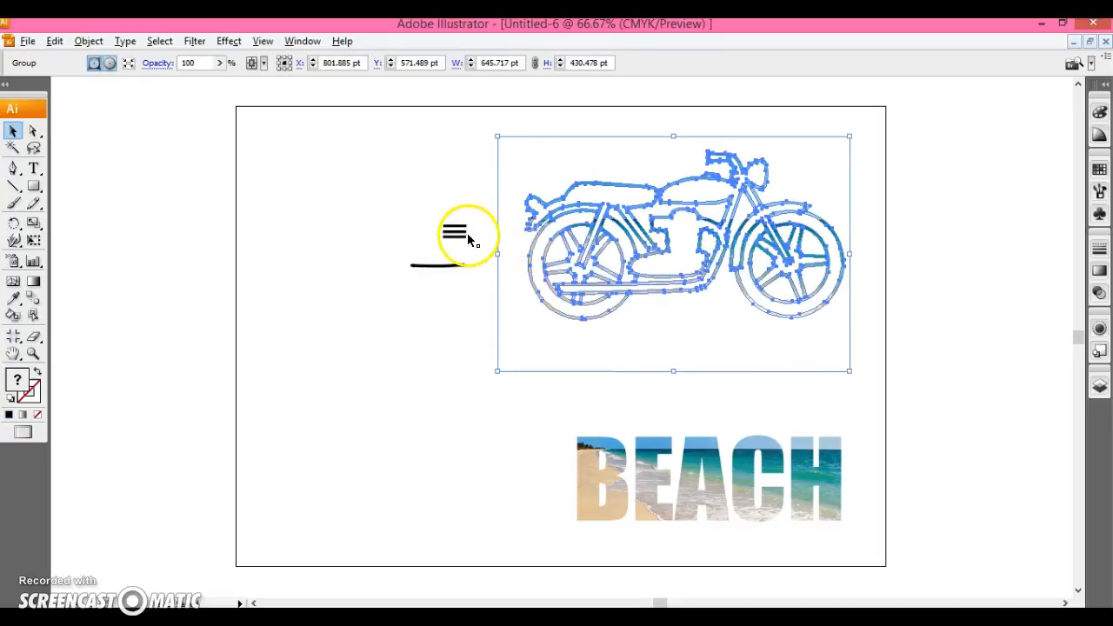
{"action": "key", "text": "Delete"}
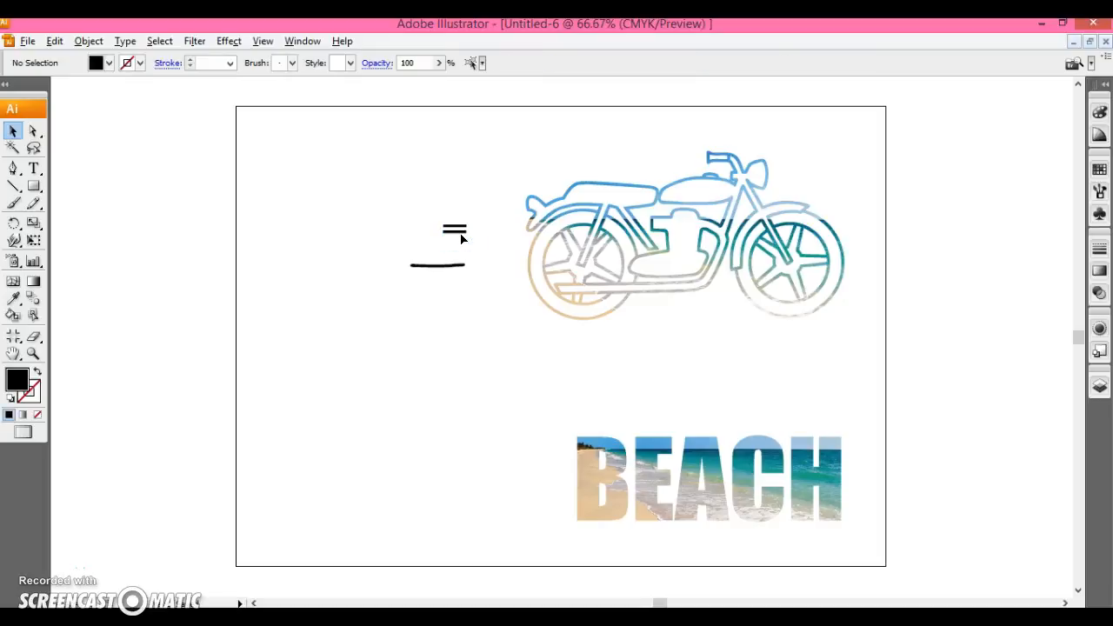
{"action": "left_click", "coordinate": [458, 232]}
{"action": "key", "text": "Delete"}
{"action": "left_click", "coordinate": [454, 226]}
{"action": "key", "text": "Delete"}
{"action": "left_click", "coordinate": [451, 266]}
{"action": "key", "text": "Delete"}
{"action": "left_click_drag", "start_coordinate": [628, 299], "coordinate": [398, 299]}
{"action": "left_click", "coordinate": [153, 309]}
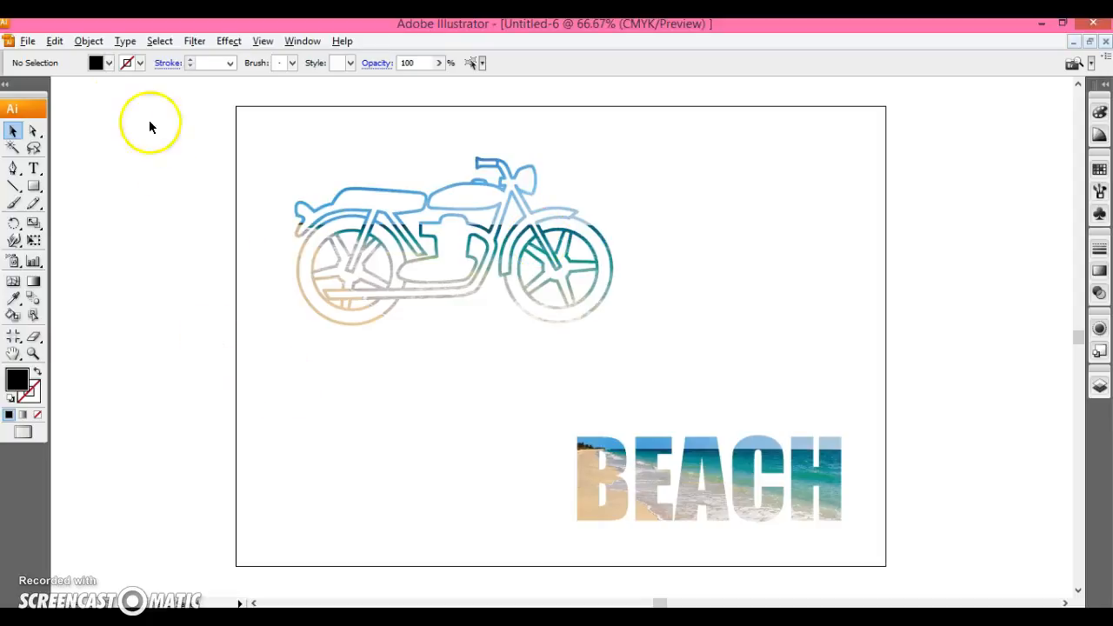
Step: Save the document under the name Clipping Mask Logo in the Pictures folder, choosing the Adobe PDF format
{"action": "left_click", "coordinate": [27, 42]}
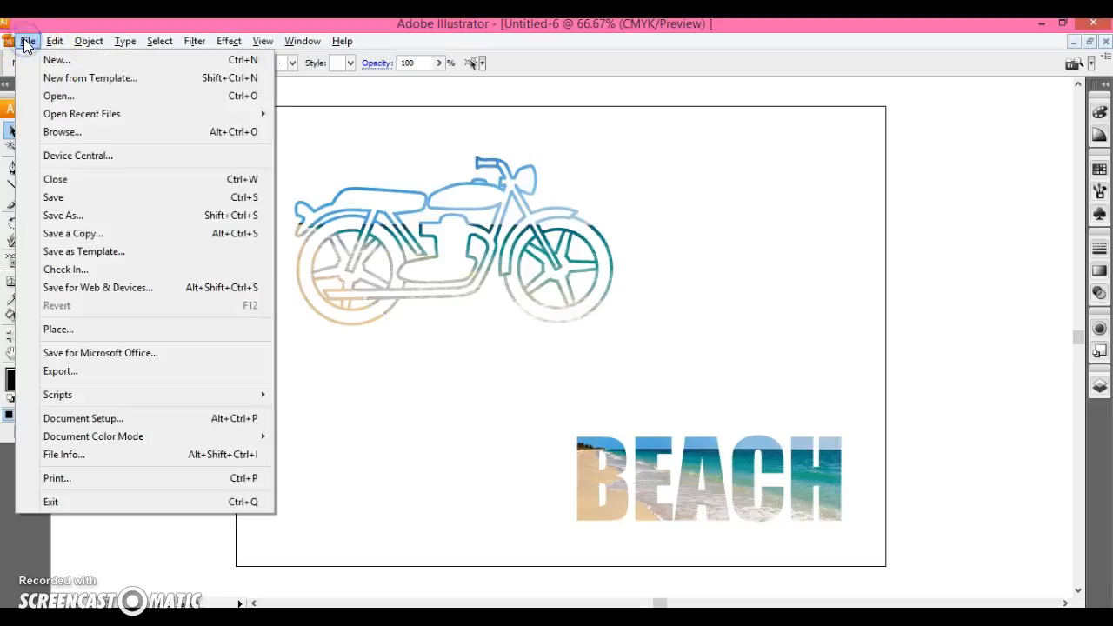
{"action": "left_click", "coordinate": [130, 216]}
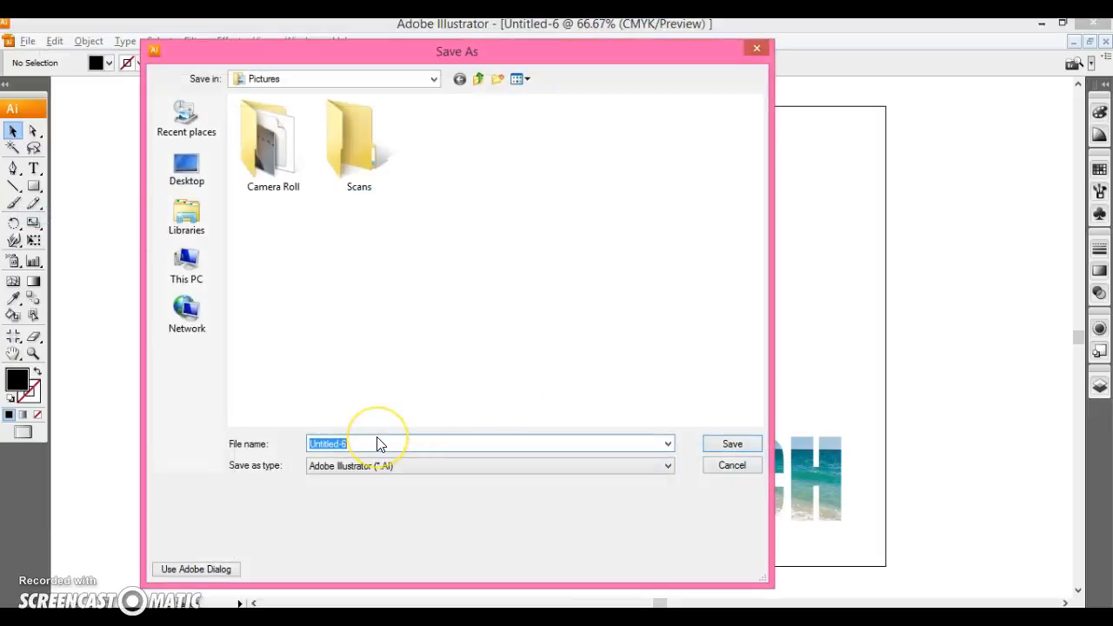
{"action": "type", "text": "cL"}
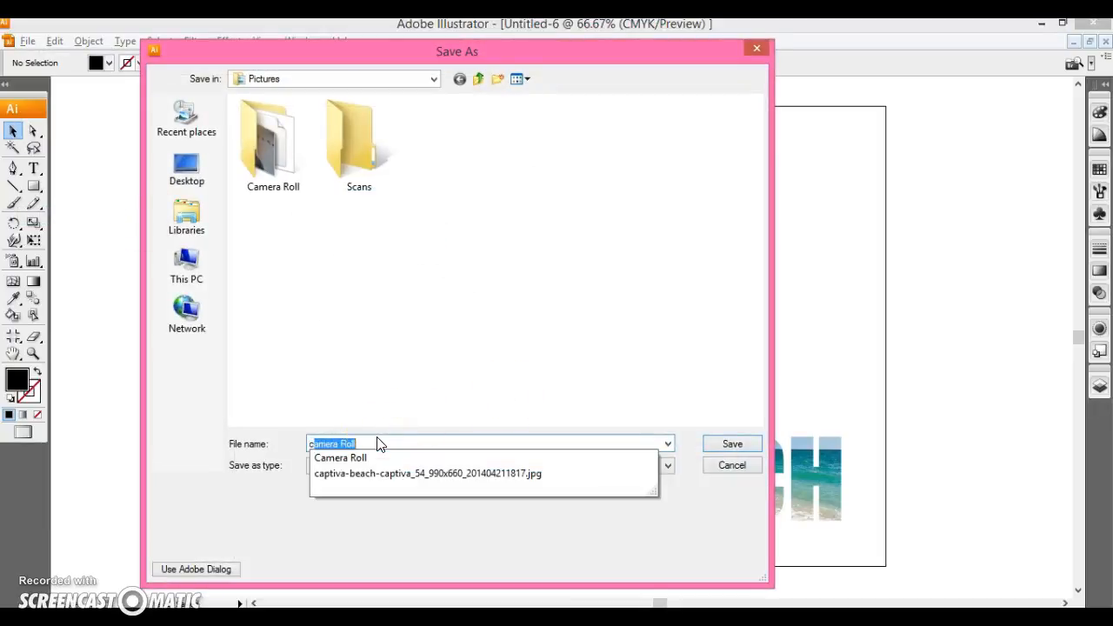
{"action": "key", "text": "BackSpace"}
{"action": "key", "text": "BackSpace"}
{"action": "type", "text": "Clipping Mask Logo"}
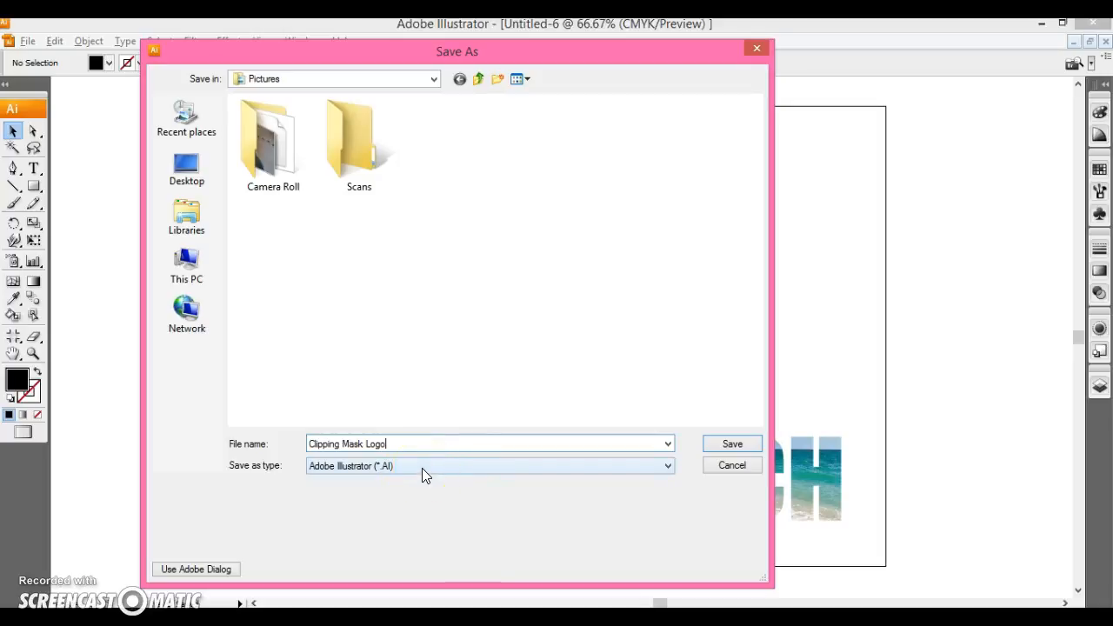
{"action": "left_click", "coordinate": [422, 468]}
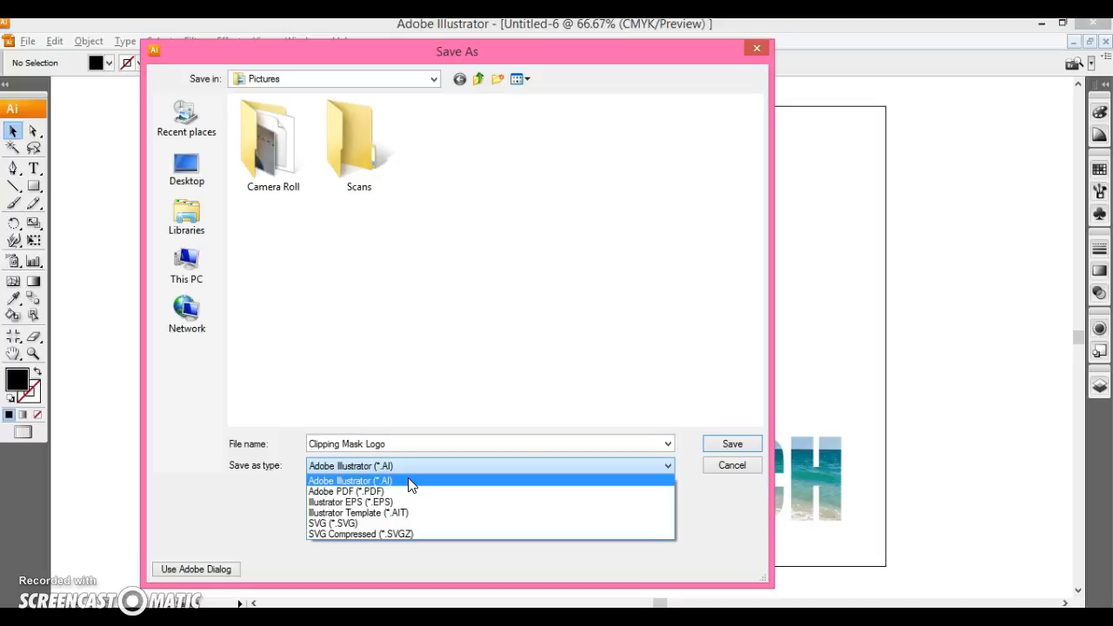
{"action": "left_click", "coordinate": [373, 491]}
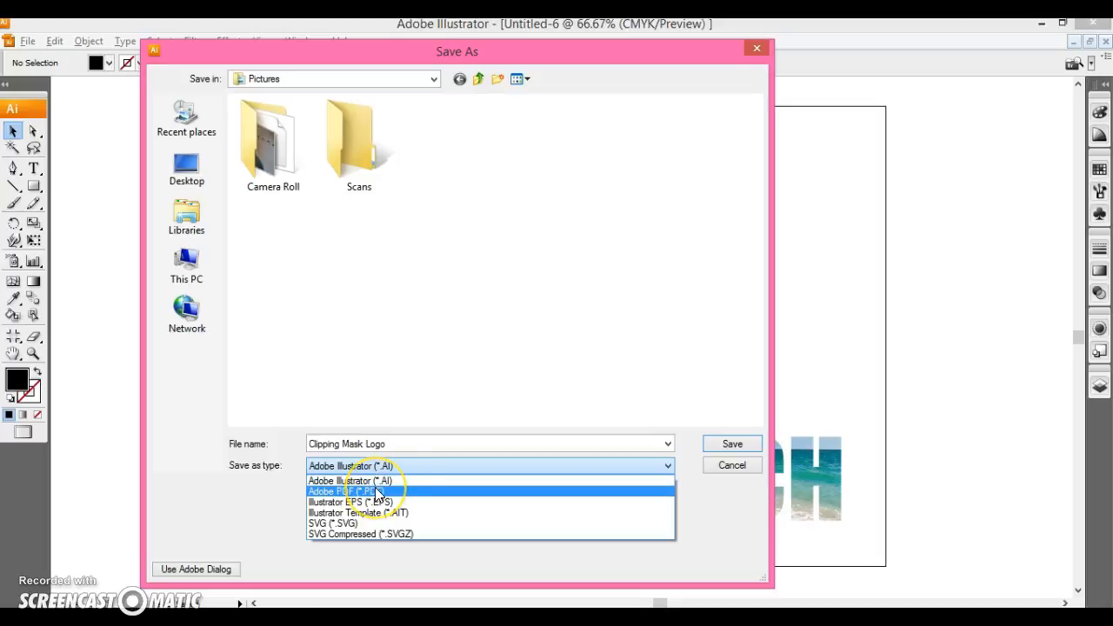
{"action": "left_click", "coordinate": [374, 491]}
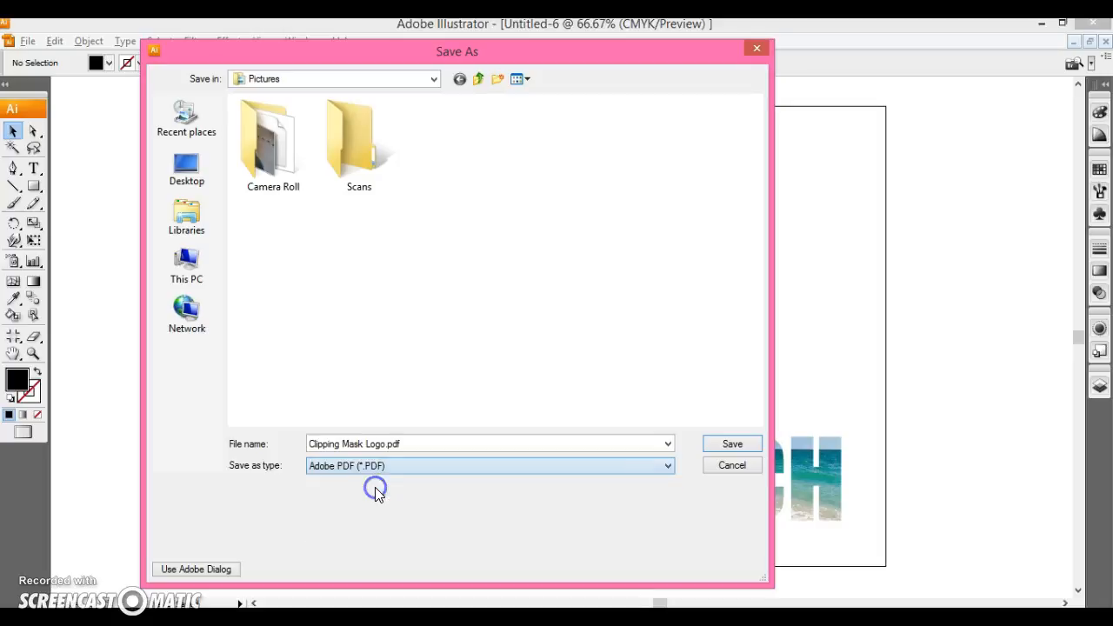
{"action": "left_click", "coordinate": [732, 444]}
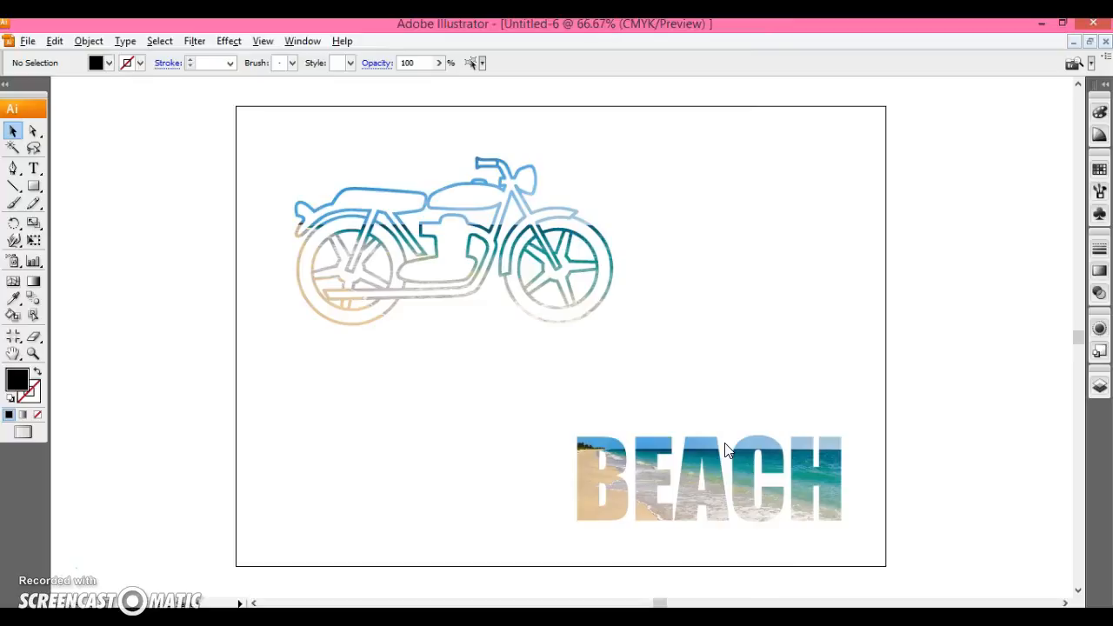
{"action": "left_click", "coordinate": [690, 446]}
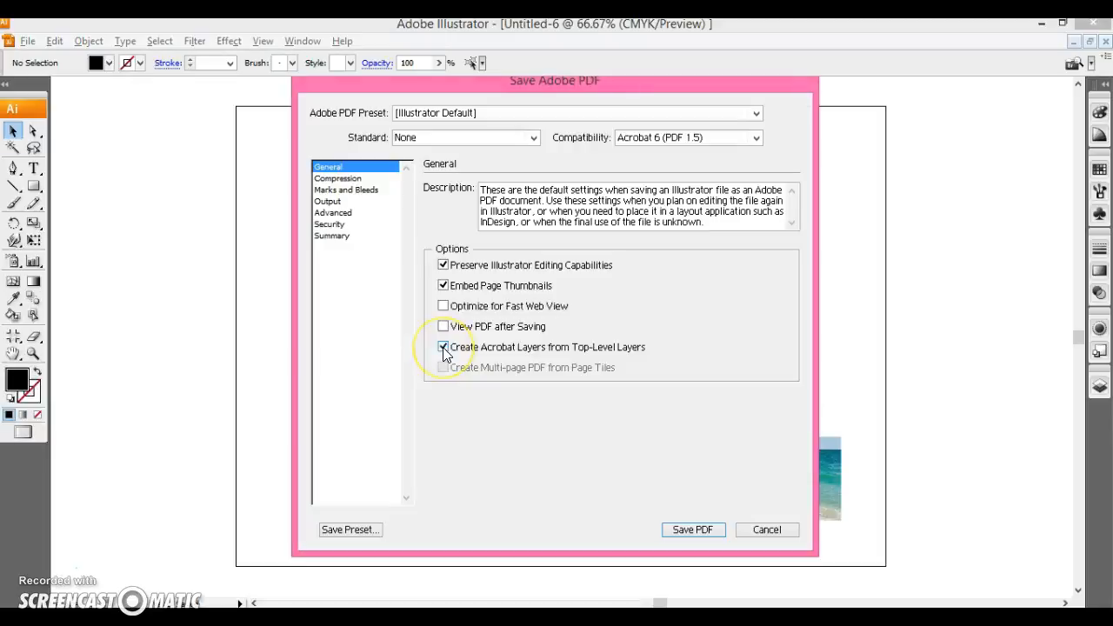
Step: Choose the High Quality Print preset for the Adobe PDF and complete the save
{"action": "left_click", "coordinate": [574, 117]}
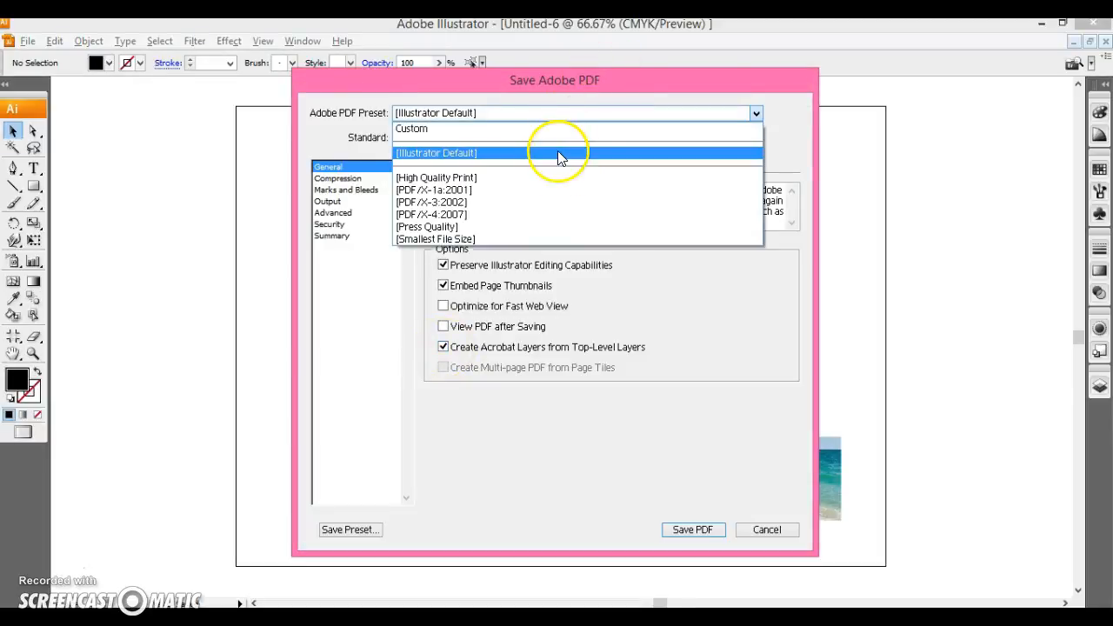
{"action": "left_click", "coordinate": [497, 178]}
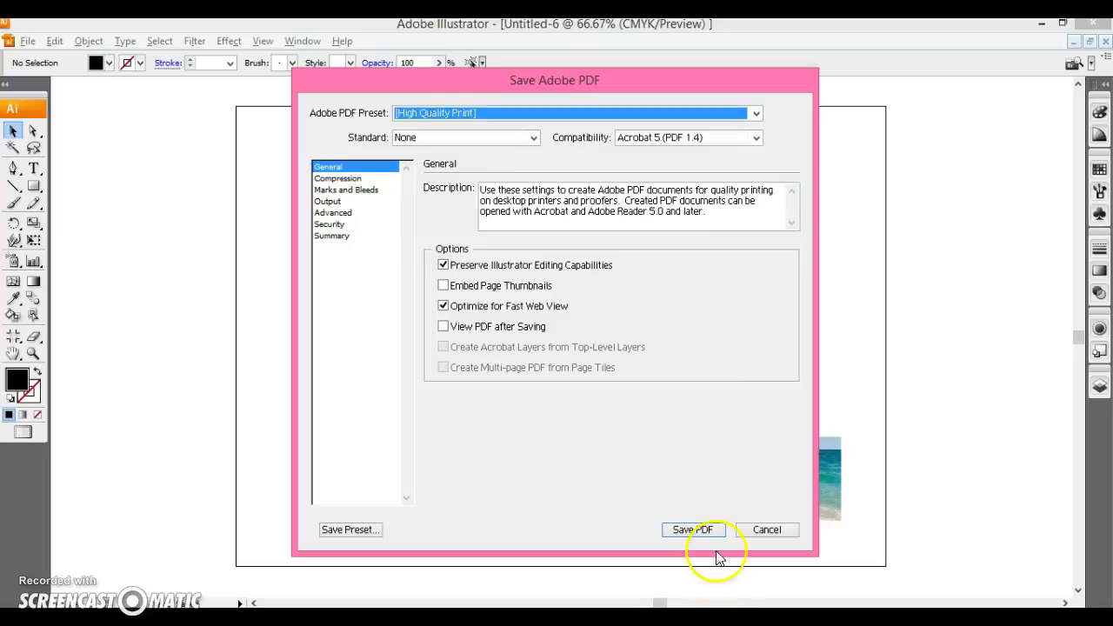
{"action": "left_click", "coordinate": [687, 529]}
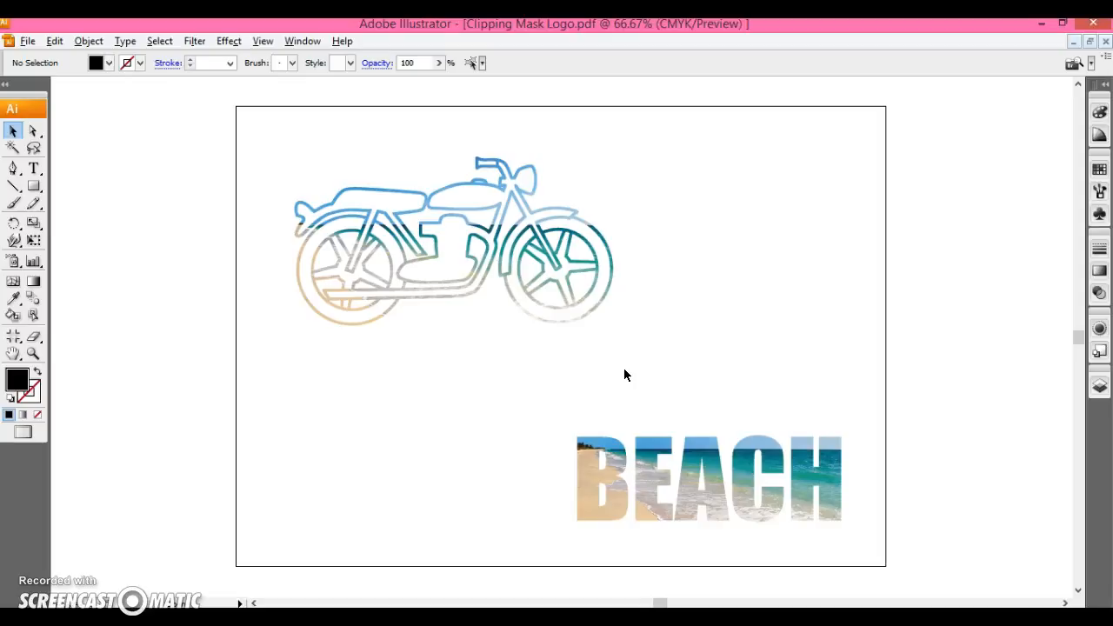
{"action": "left_click", "coordinate": [348, 507]}
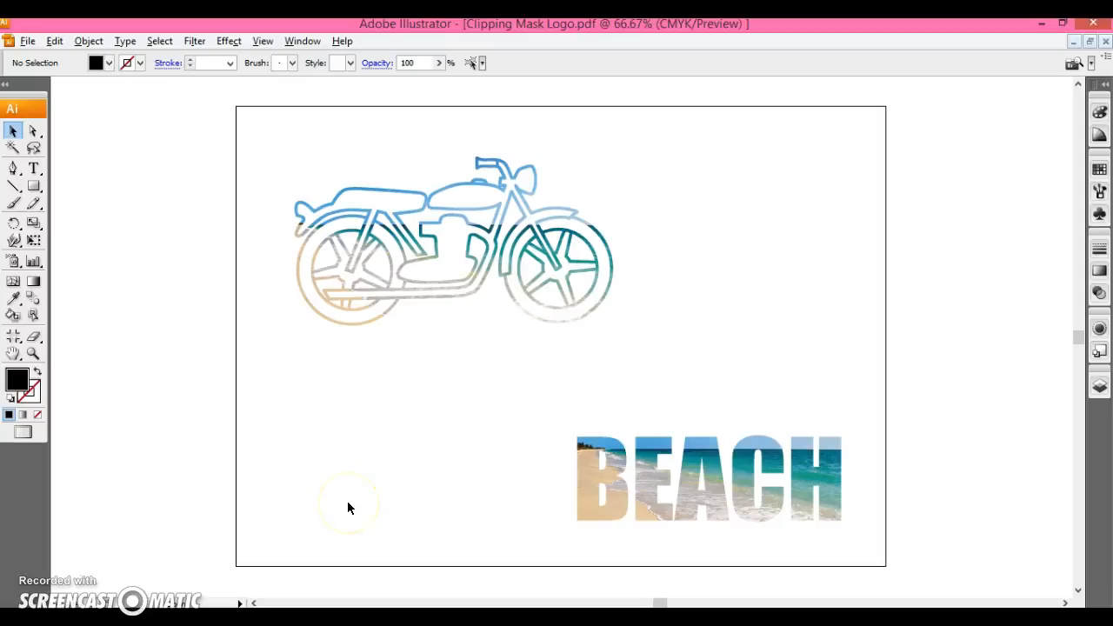